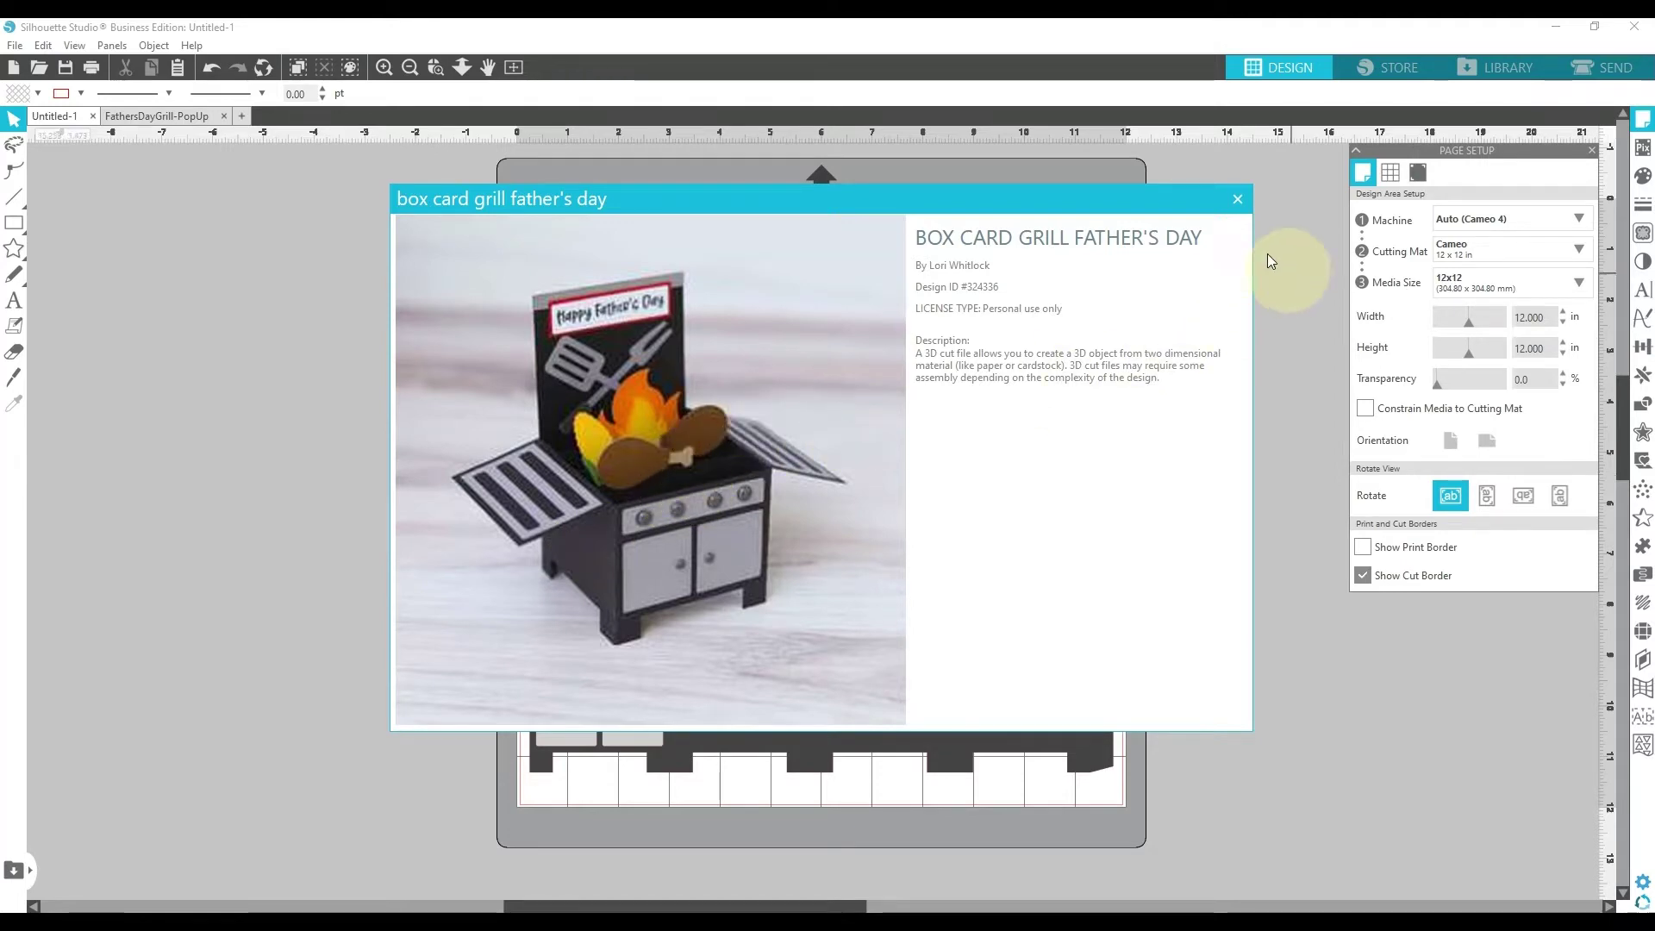
# Step: Close the design preview and ungroup the whole box card grill design on the mat
pyautogui.click(1237, 200)
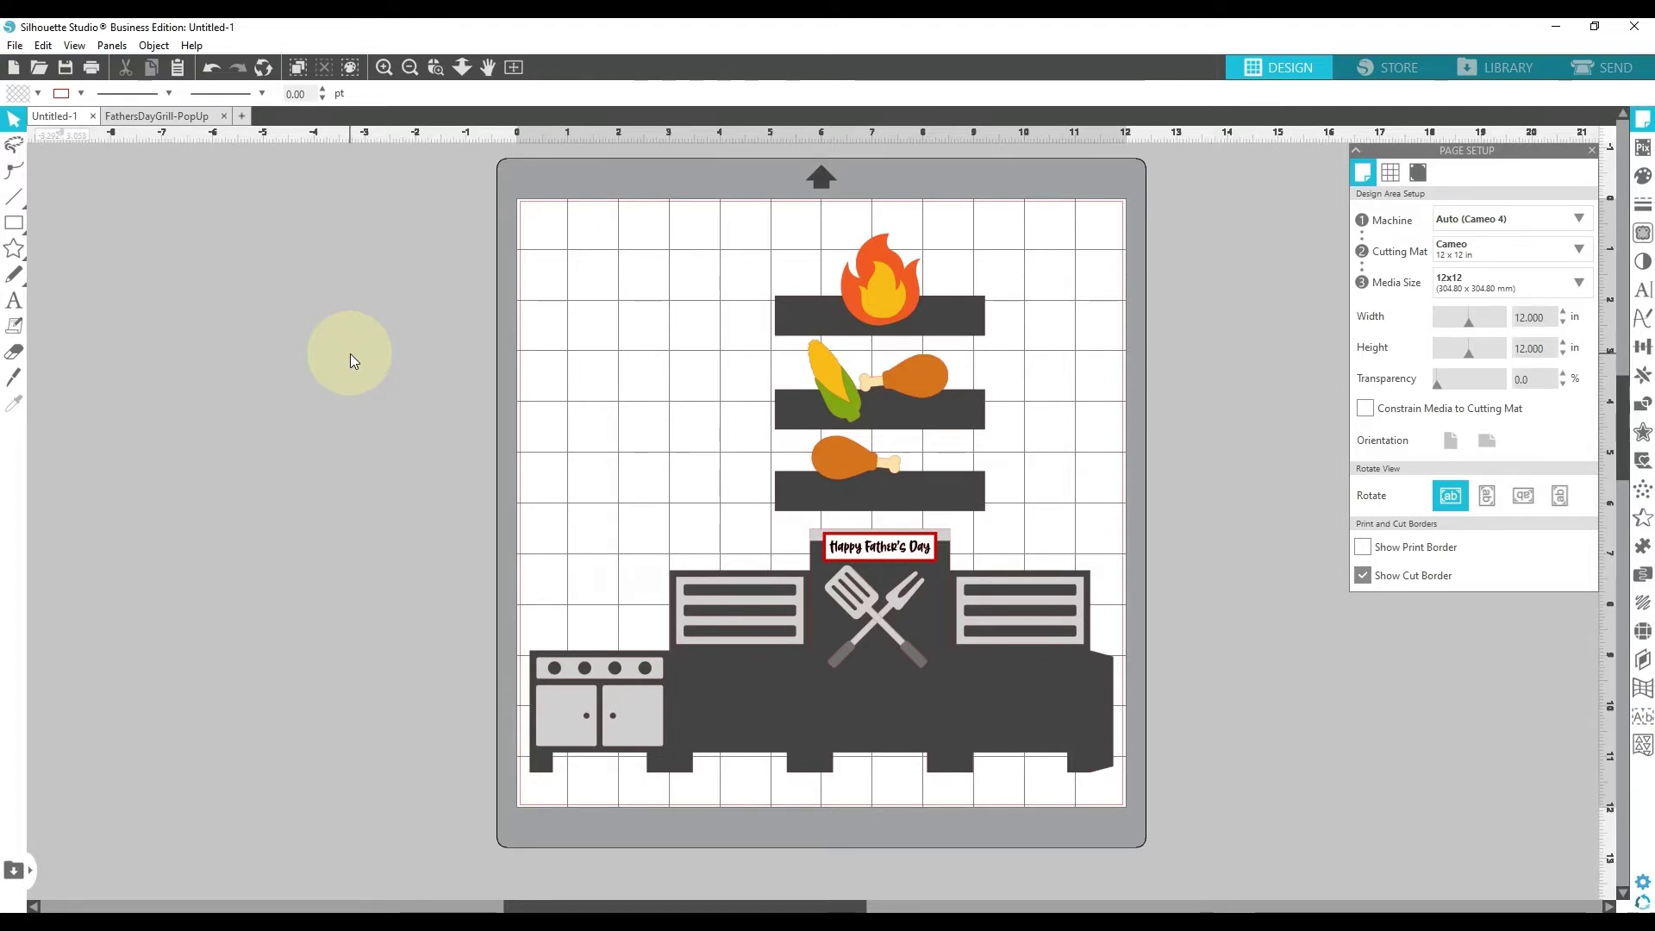
pyautogui.click(818, 690)
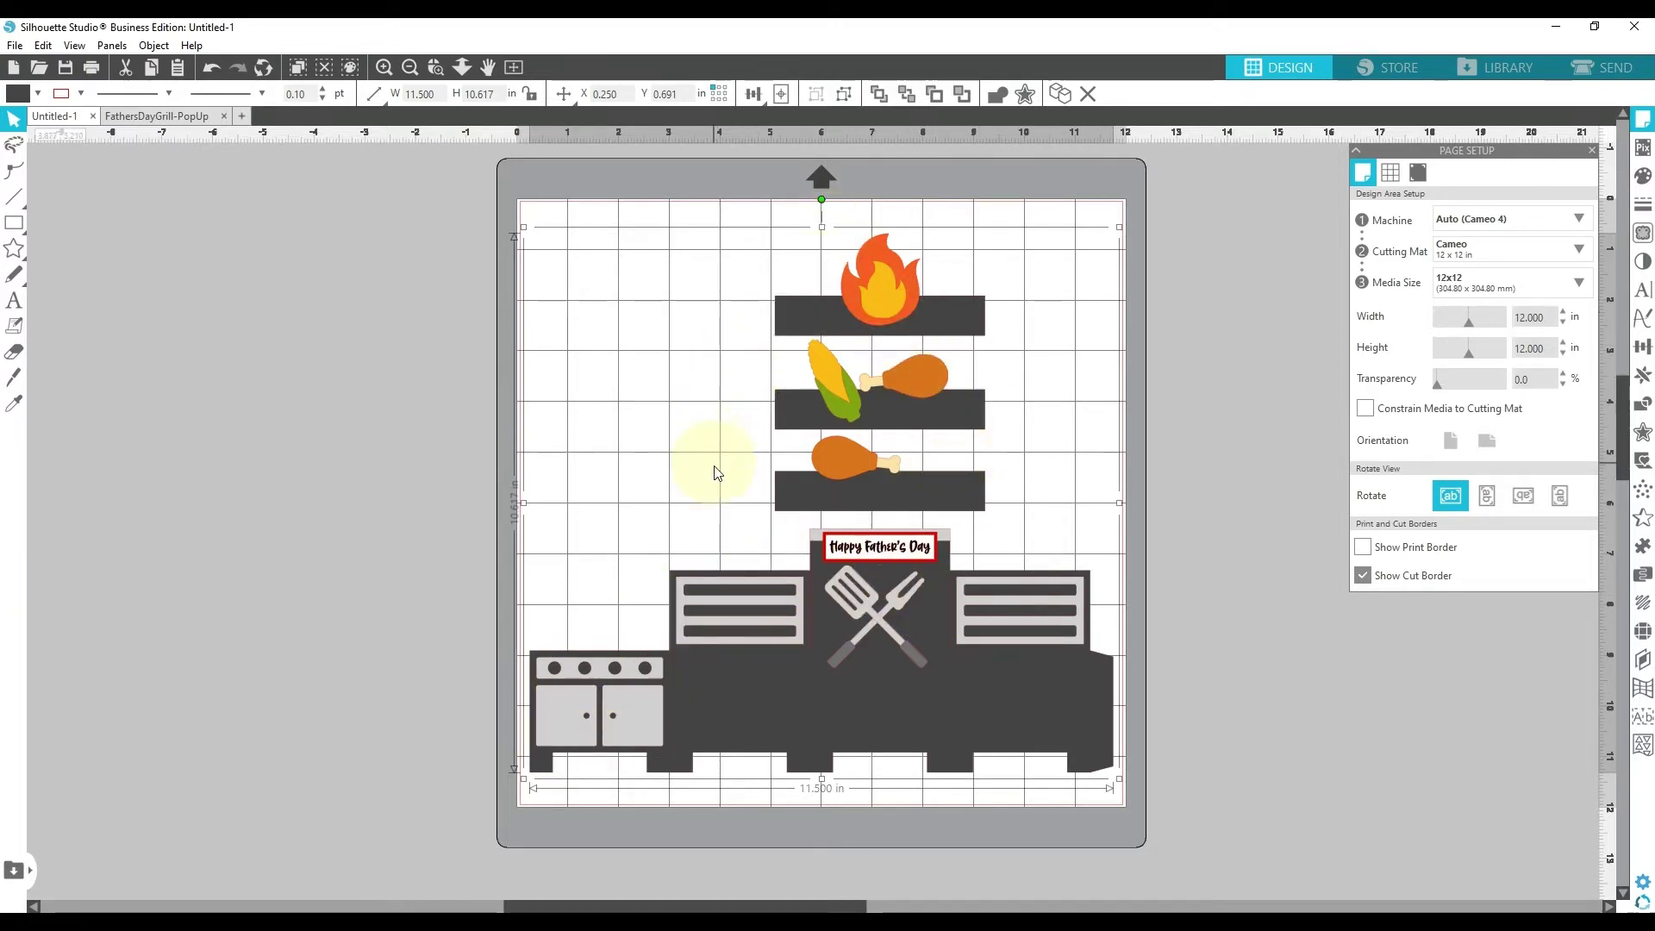
pyautogui.click(333, 526)
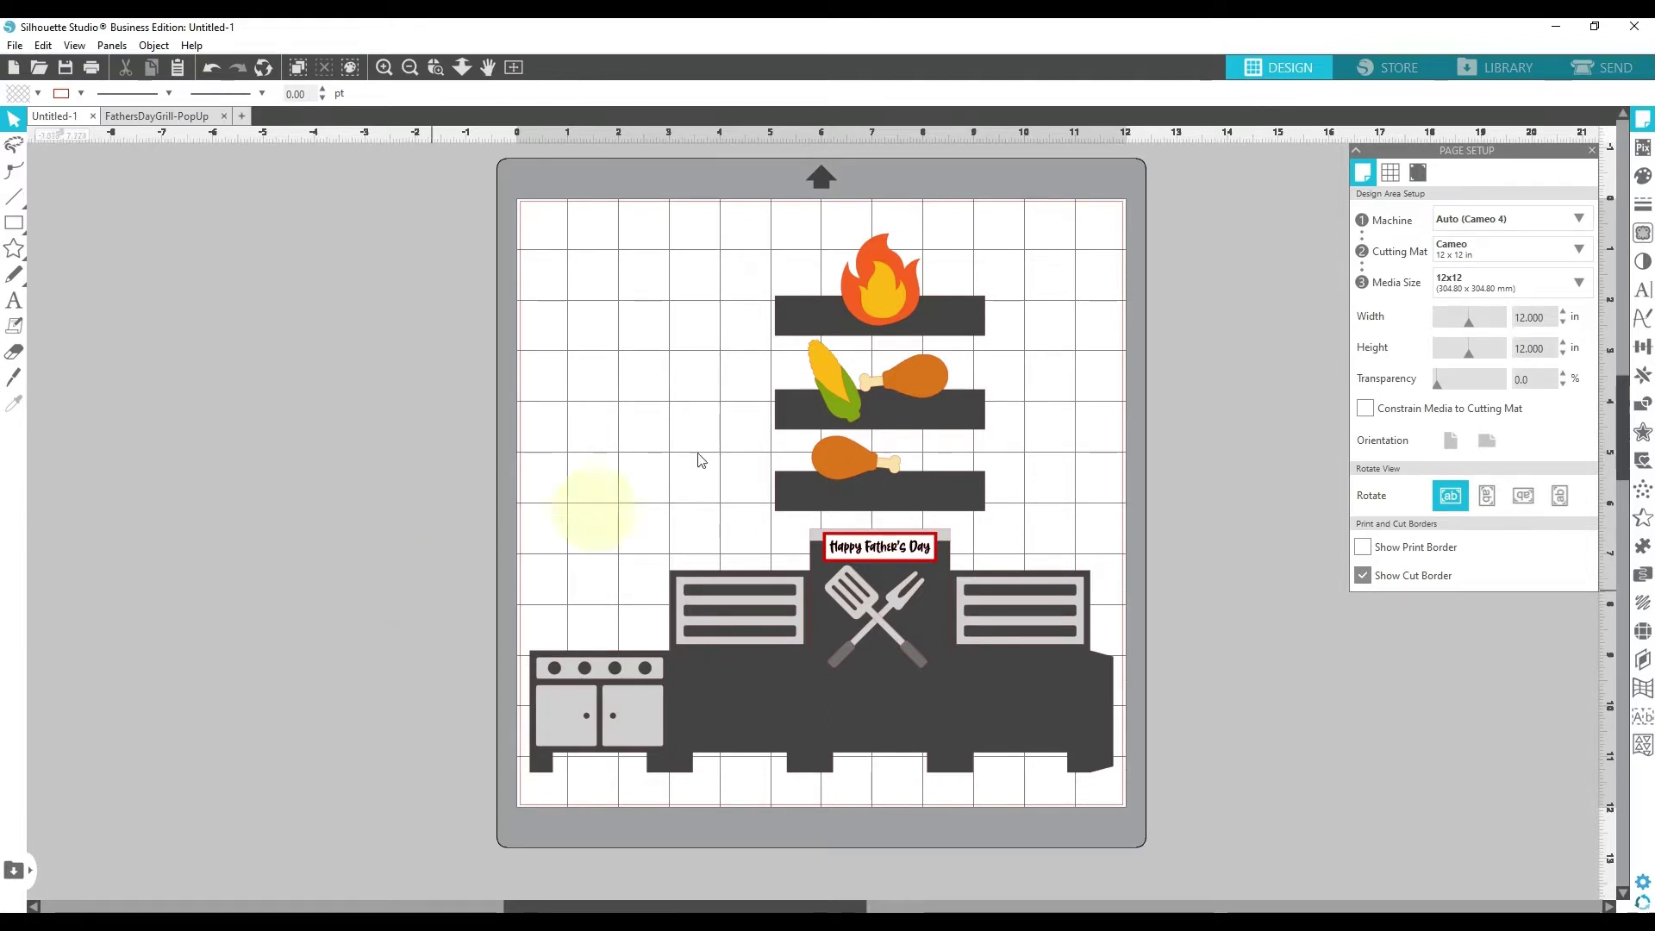
pyautogui.click(774, 317)
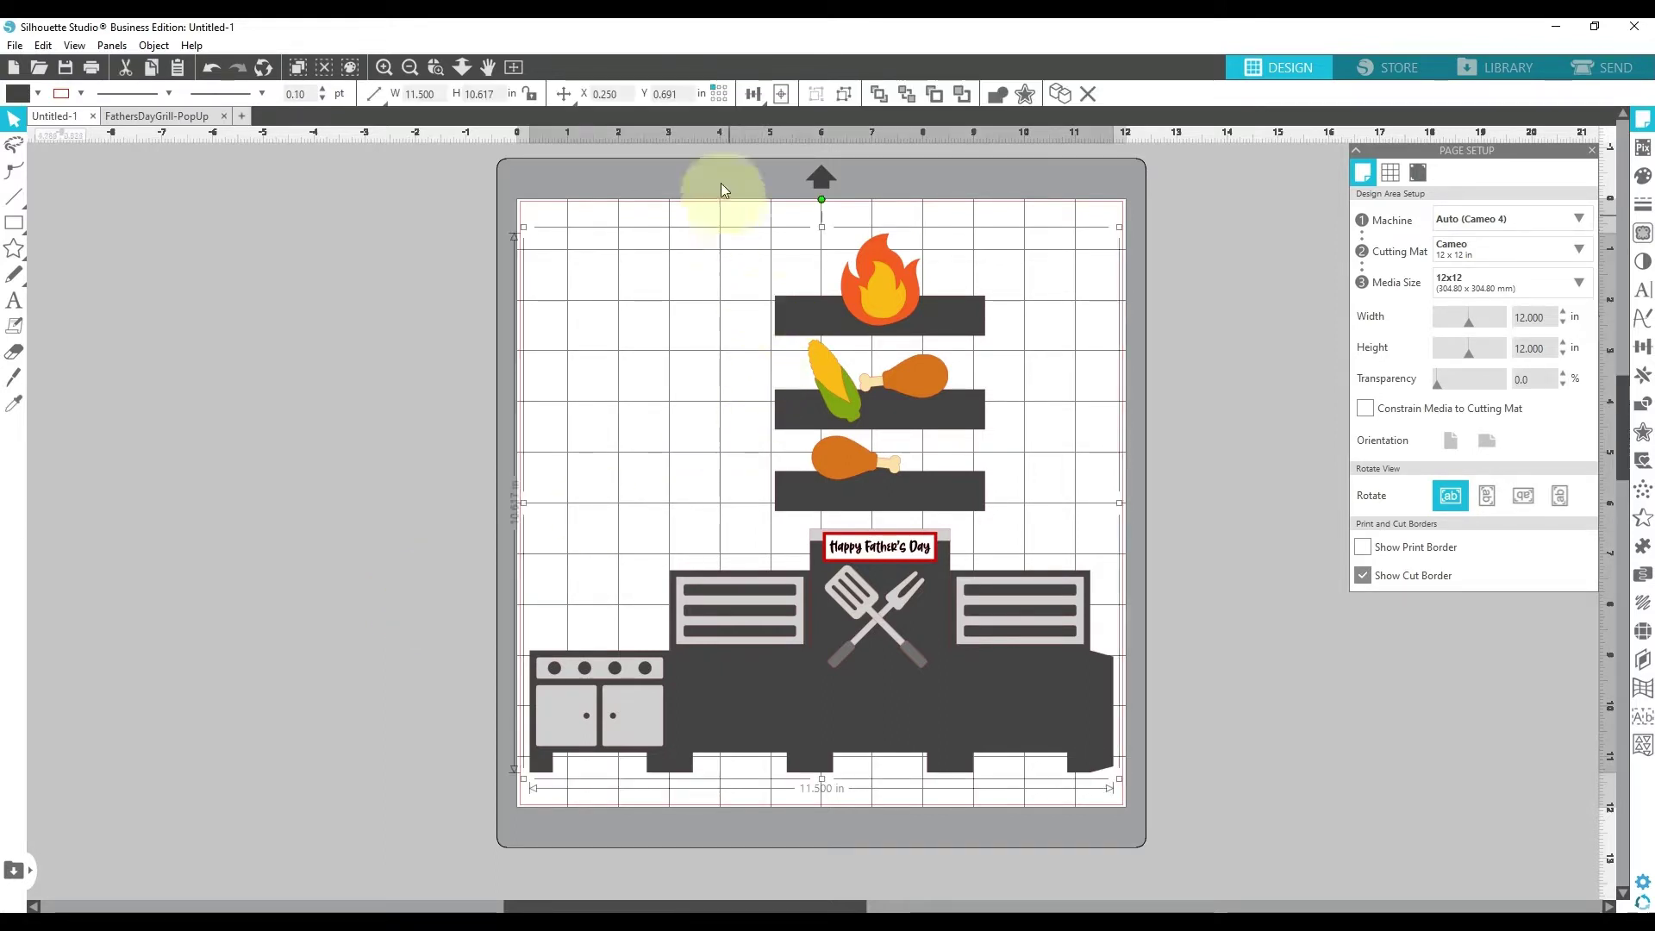
pyautogui.click(845, 95)
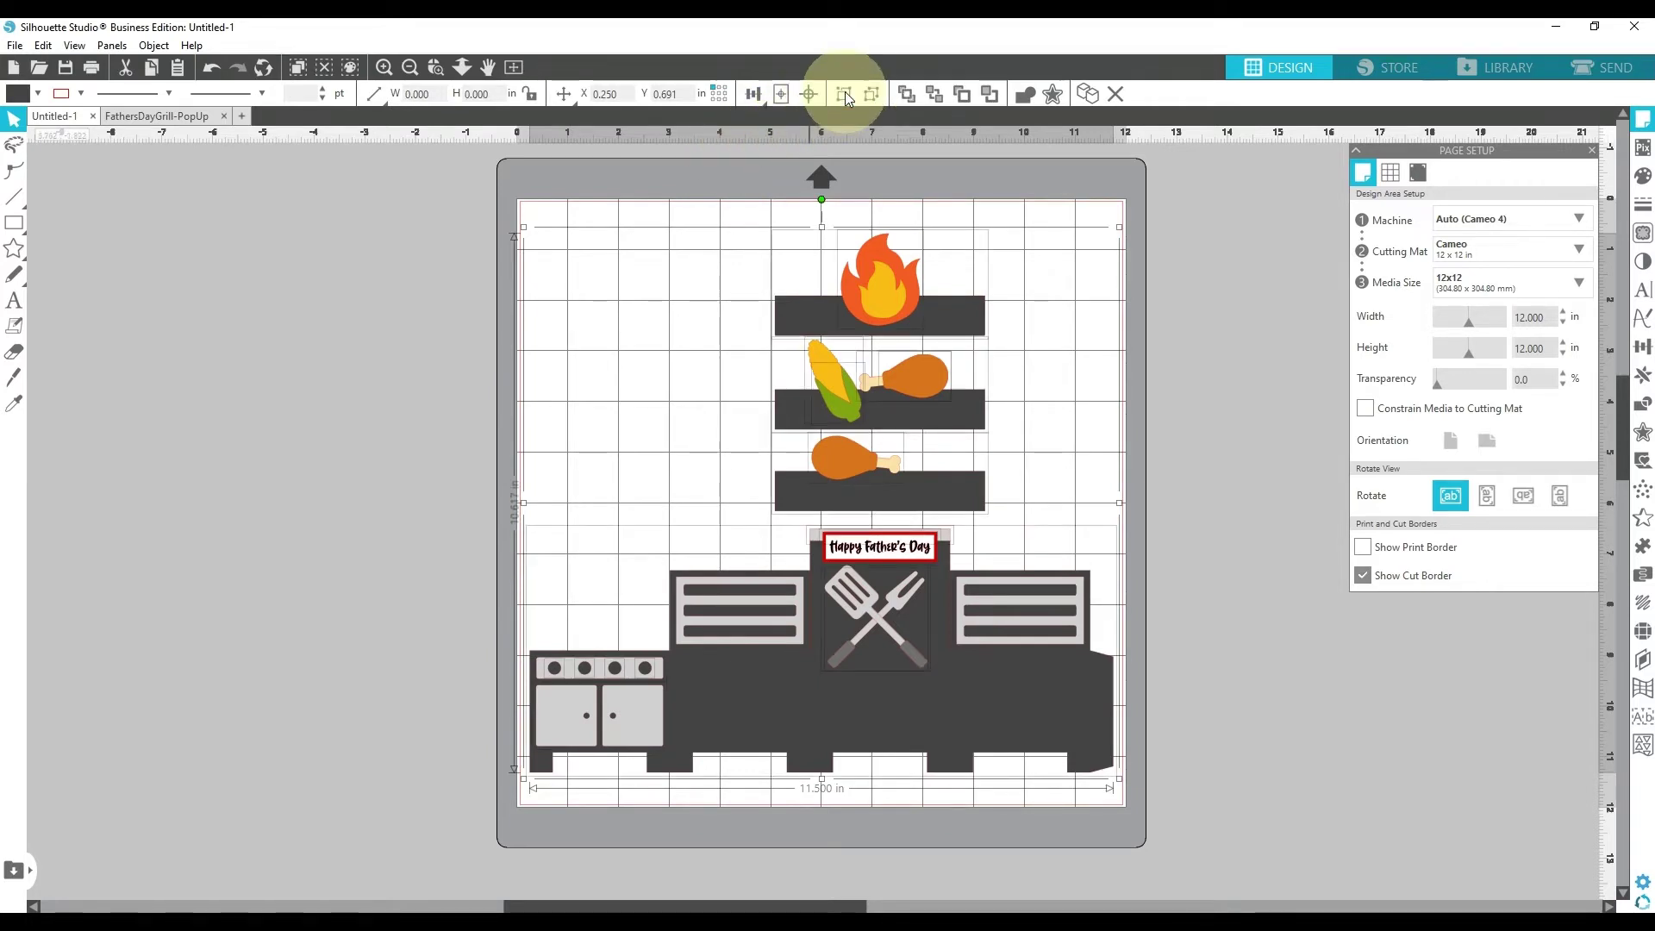
pyautogui.click(505, 328)
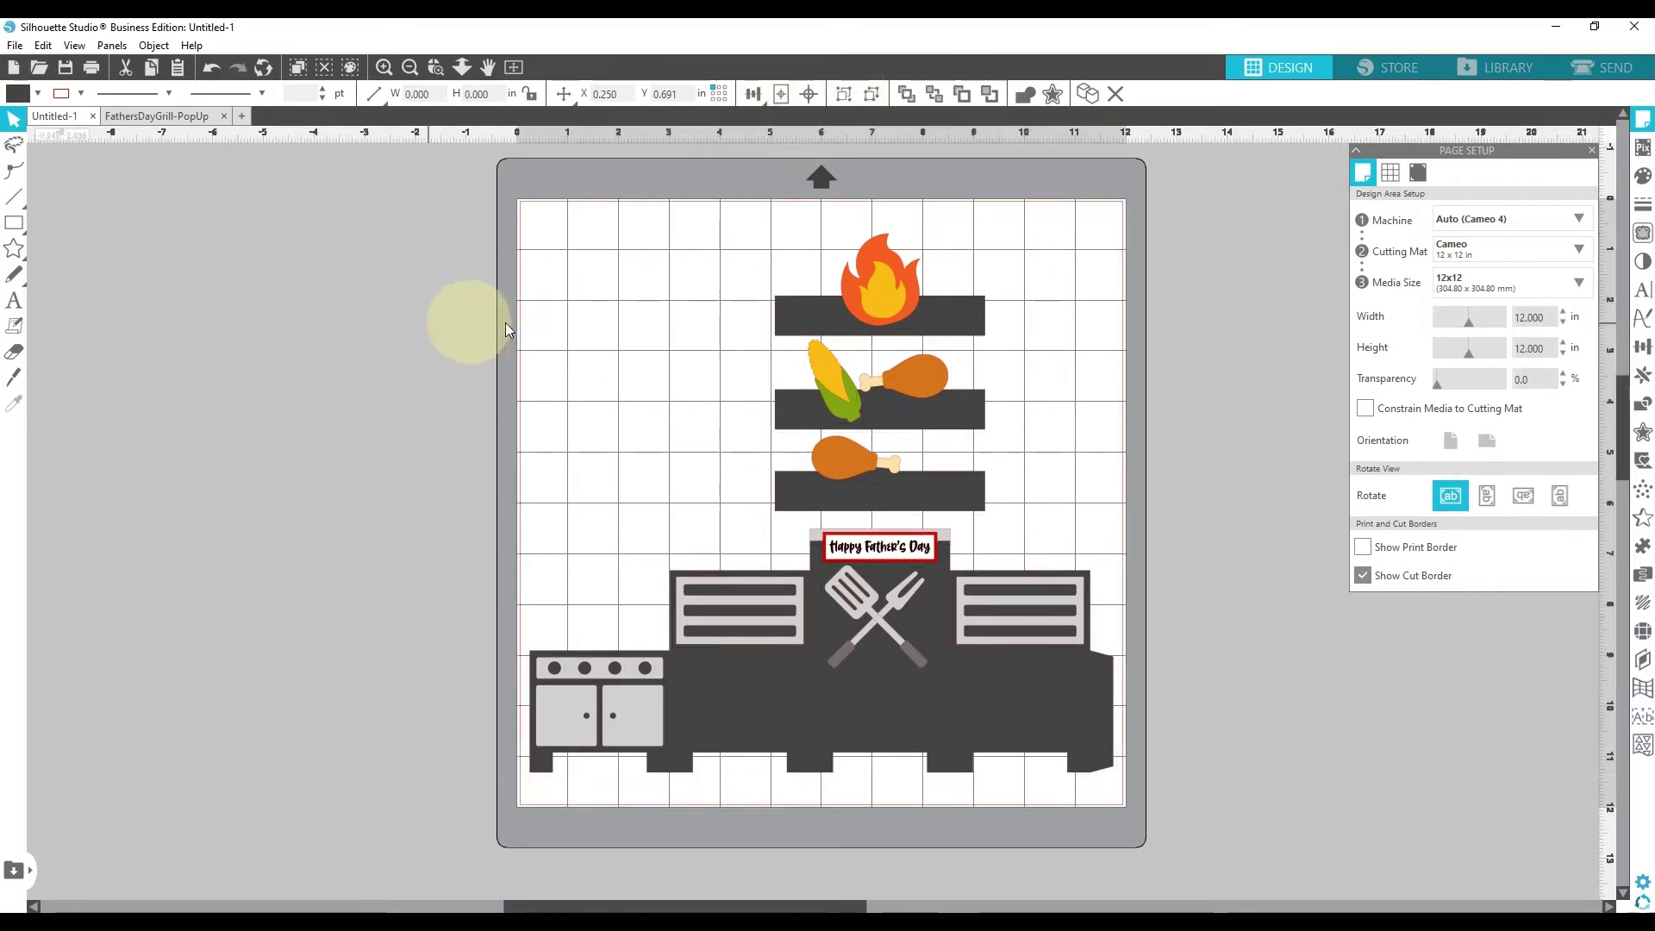
# Step: Move the orange and yellow flame off its black base strip to the empty upper-left area of the mat
pyautogui.click(781, 315)
pyautogui.click(865, 286)
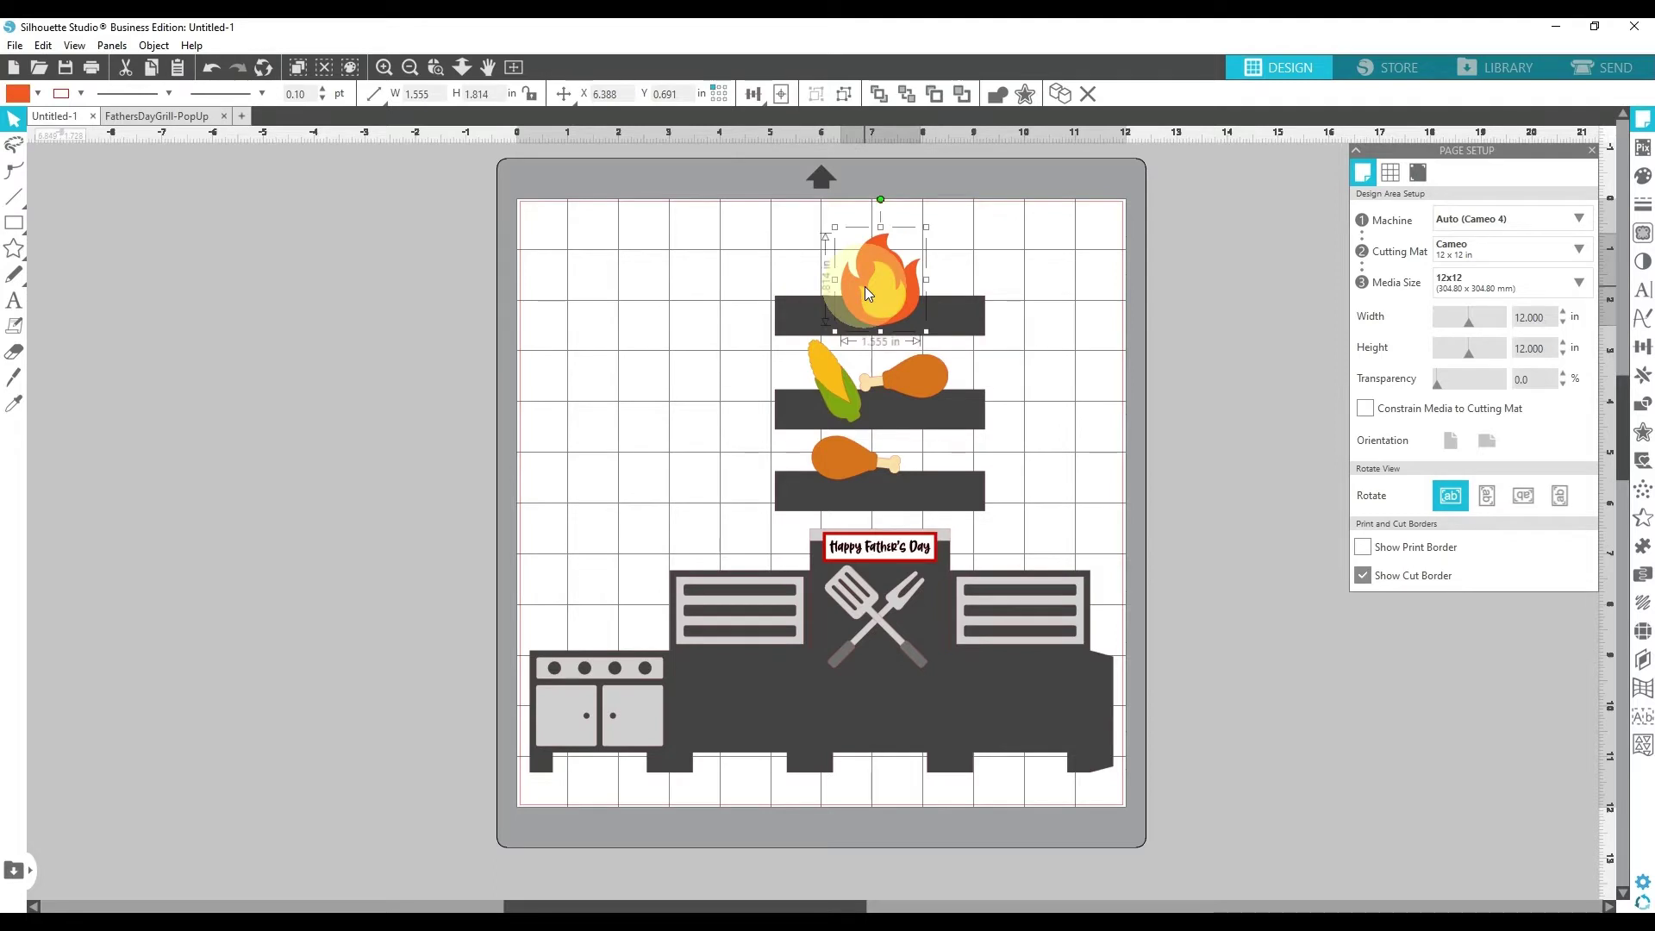
pyautogui.moveTo(873, 295); pyautogui.dragTo(626, 284)
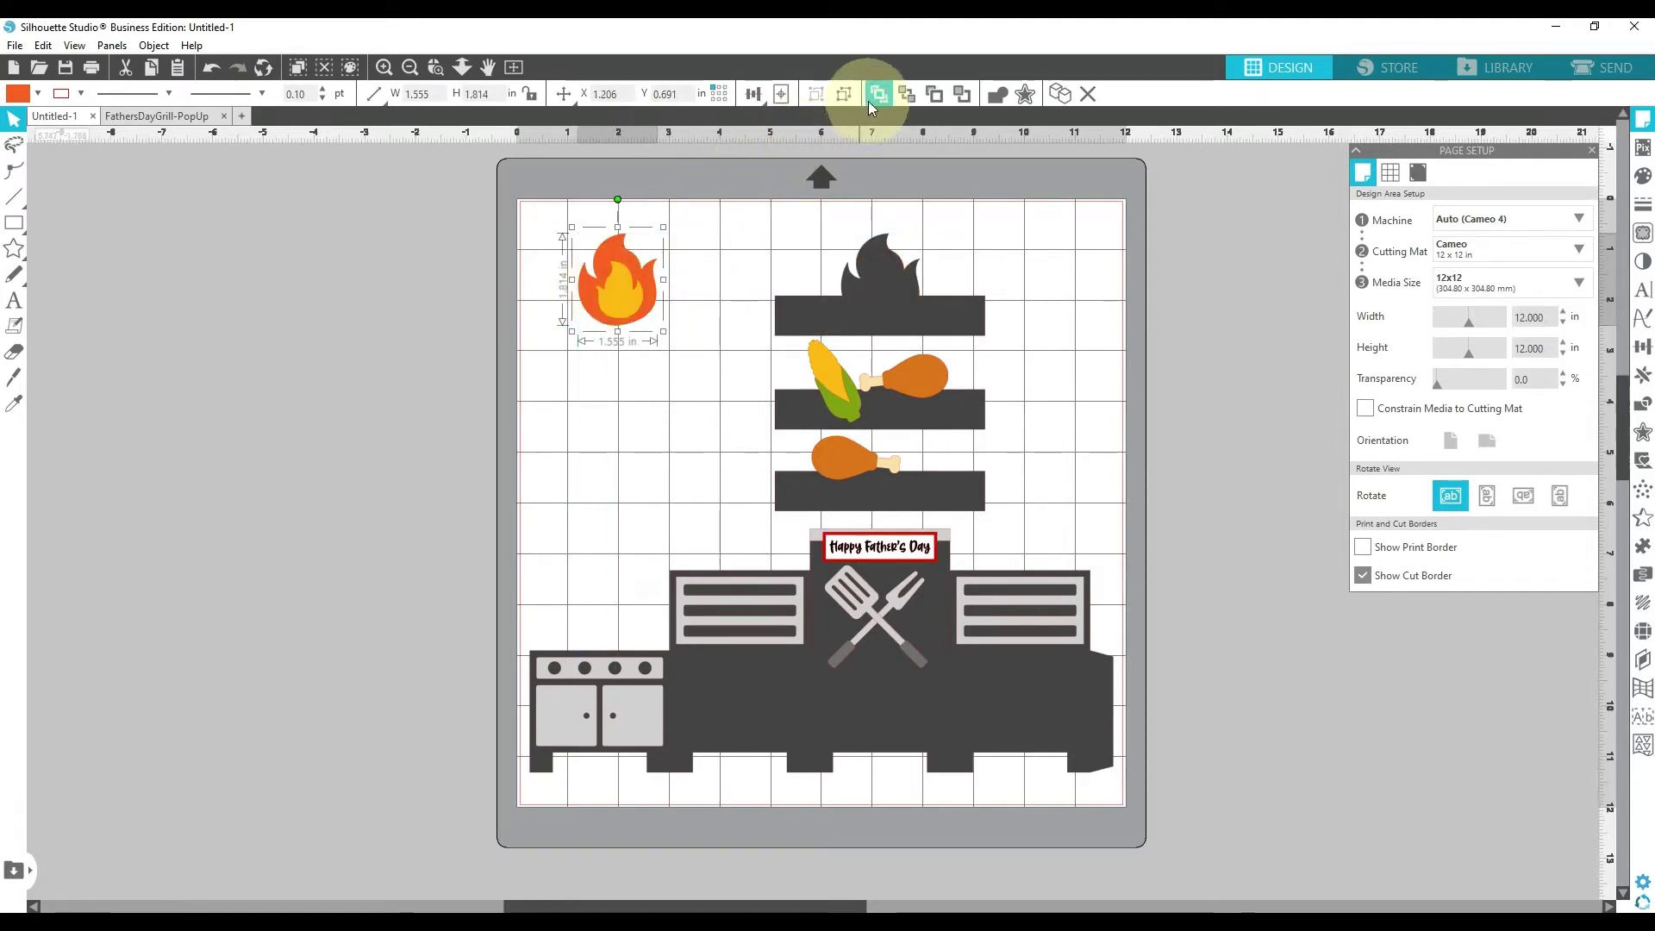
# Step: Ungroup the flame and separate its layers, placing the yellow inner flame below the orange one
pyautogui.click(842, 98)
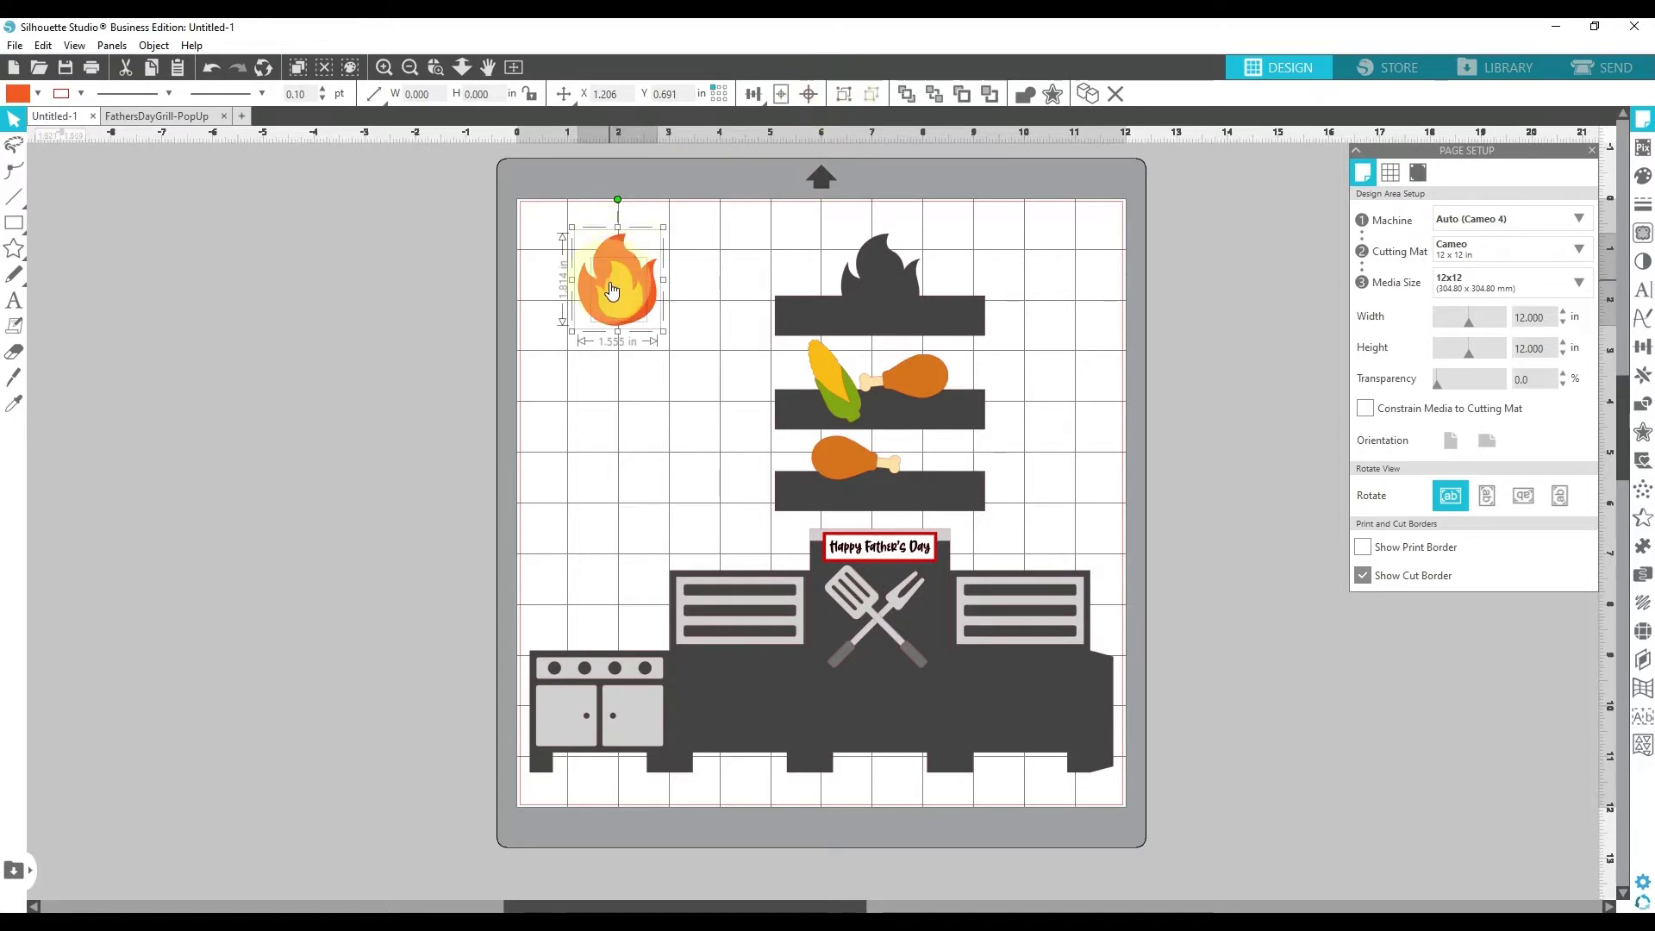
pyautogui.moveTo(618, 289); pyautogui.dragTo(586, 416)
pyautogui.click(684, 326)
pyautogui.click(445, 381)
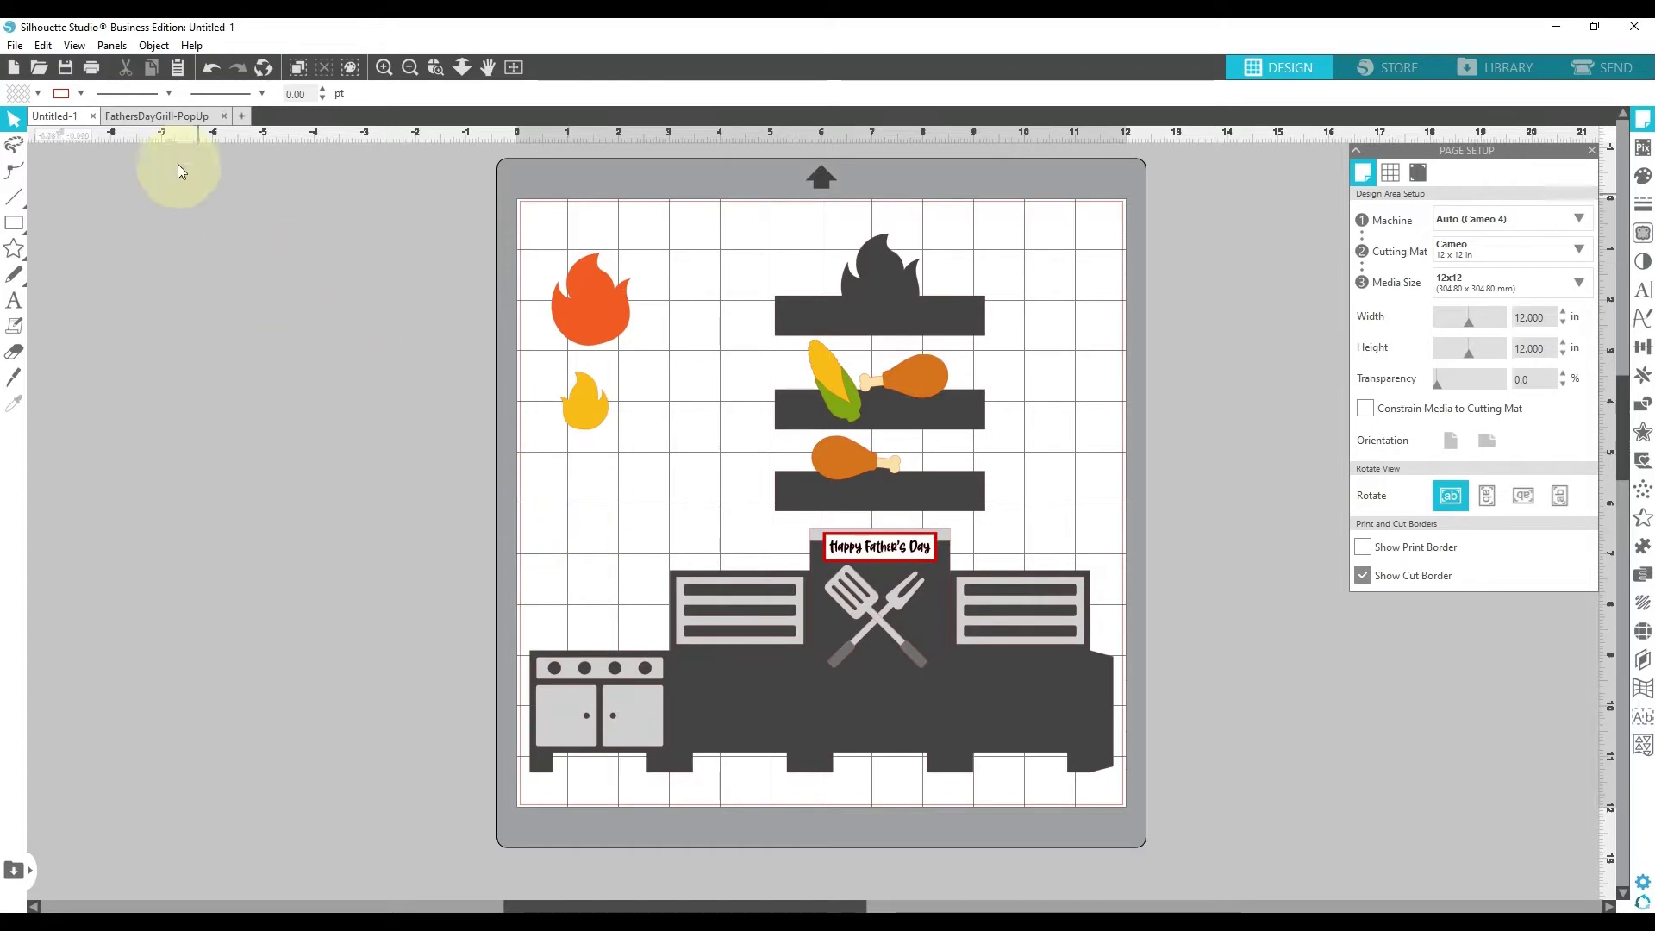
# Step: Examine the pieces sorted by color in the FathersDayGrill-PopUp document and the fold lines in Untitled-1's send preview
pyautogui.click(167, 116)
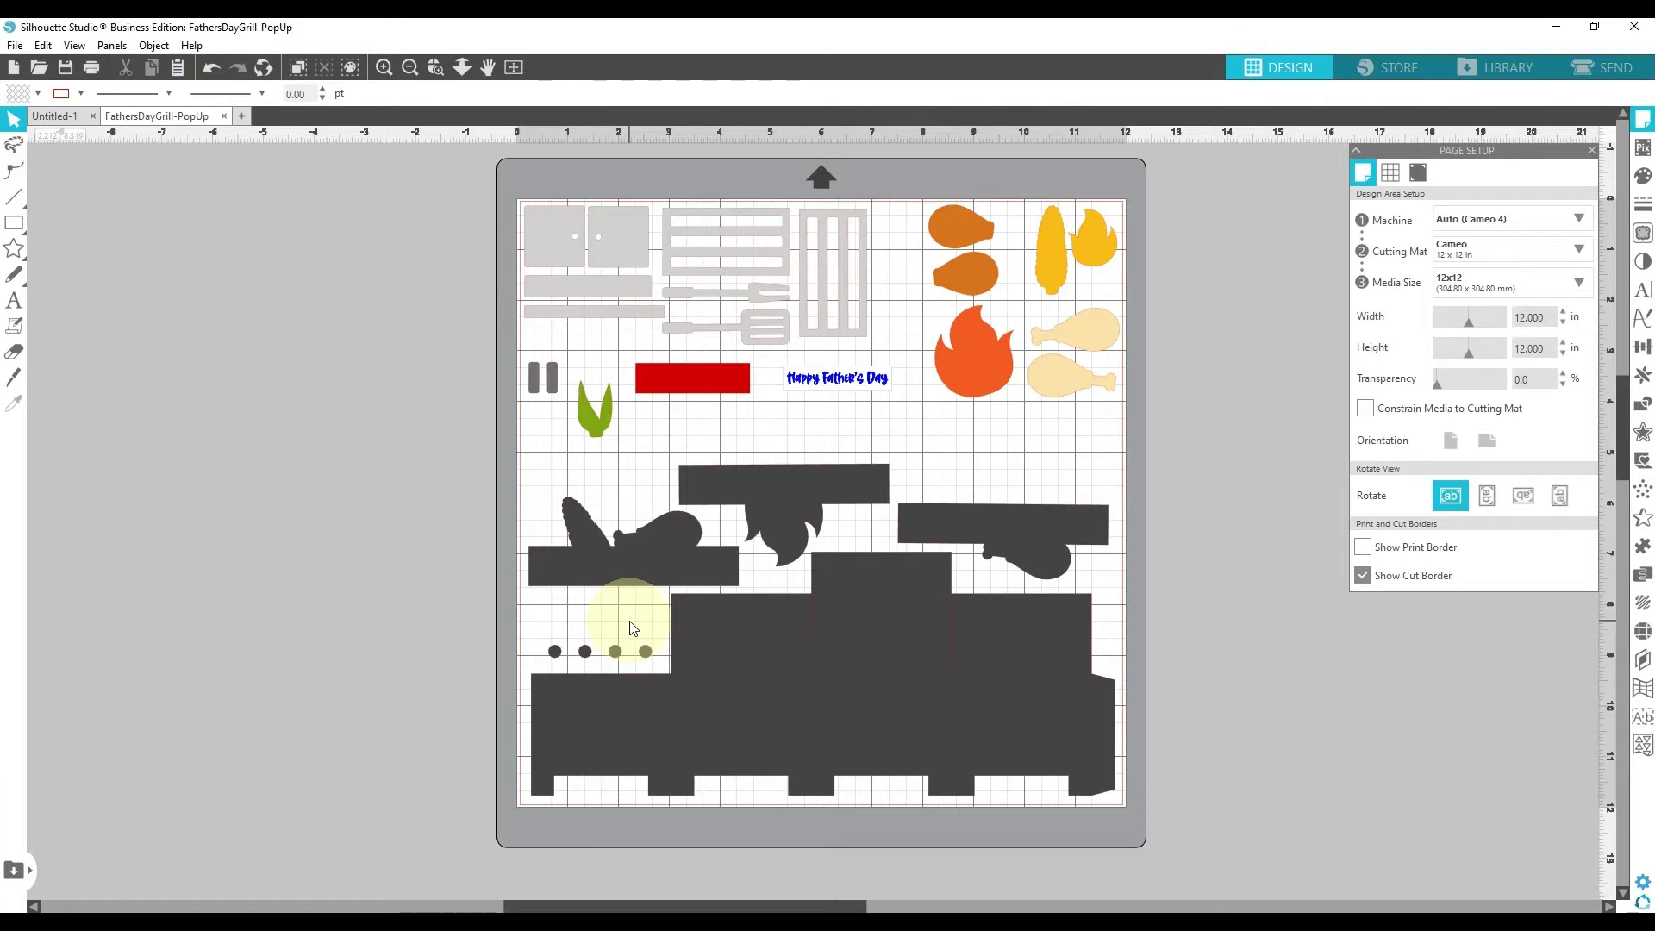
pyautogui.click(64, 116)
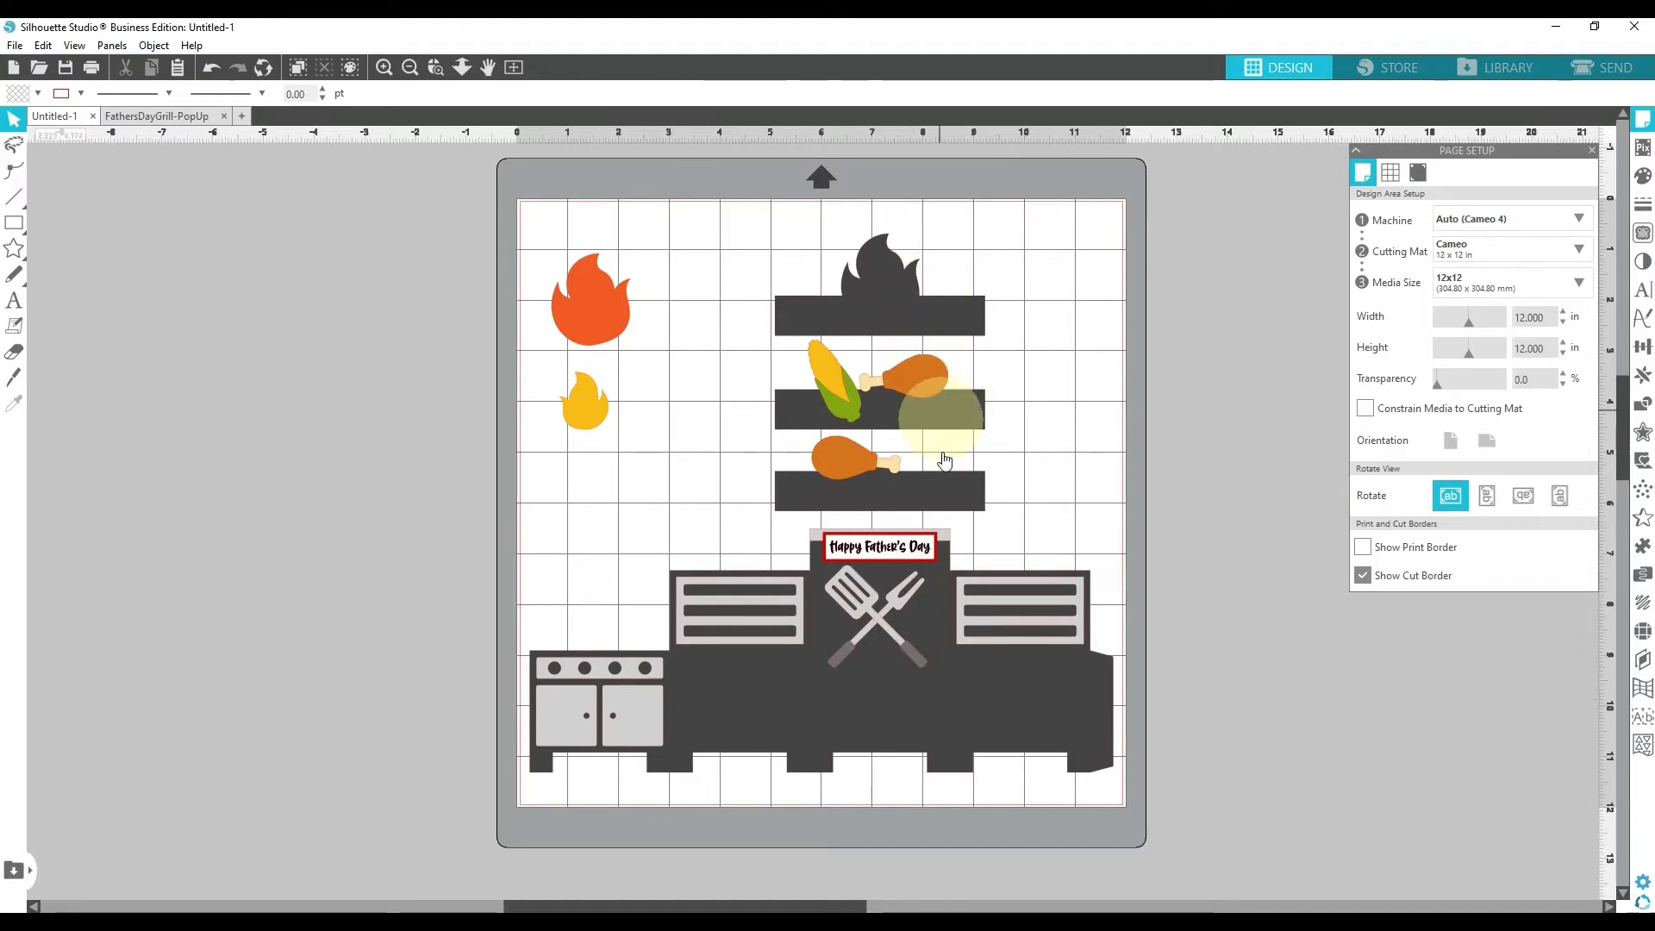
pyautogui.click(1610, 67)
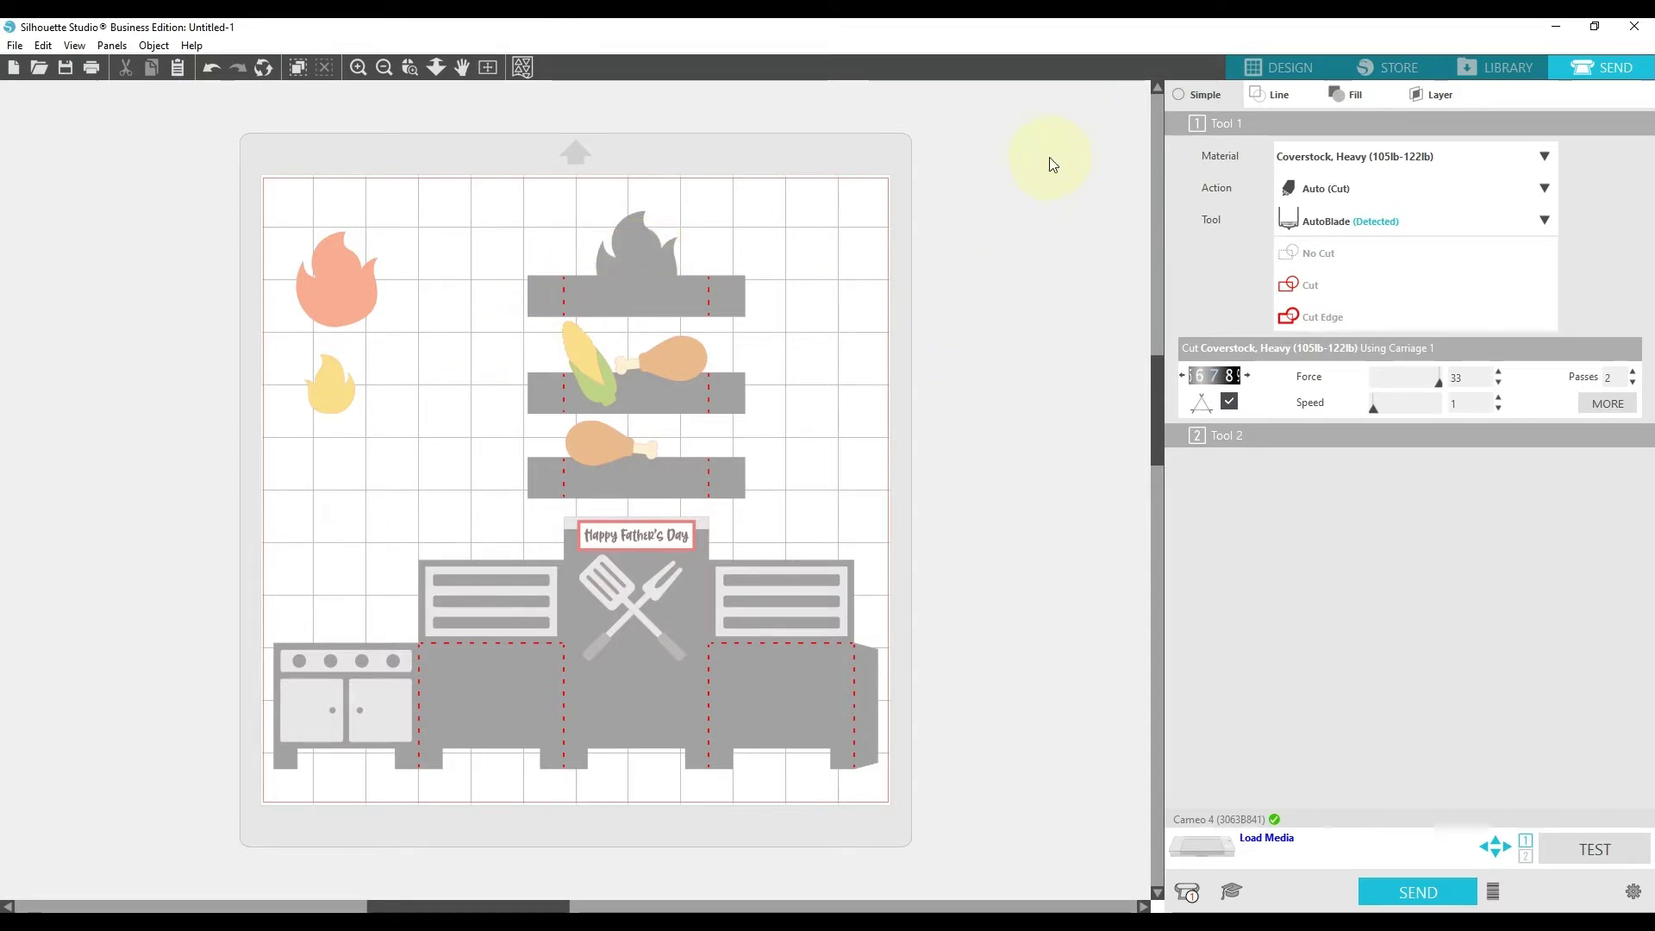
pyautogui.click(1276, 69)
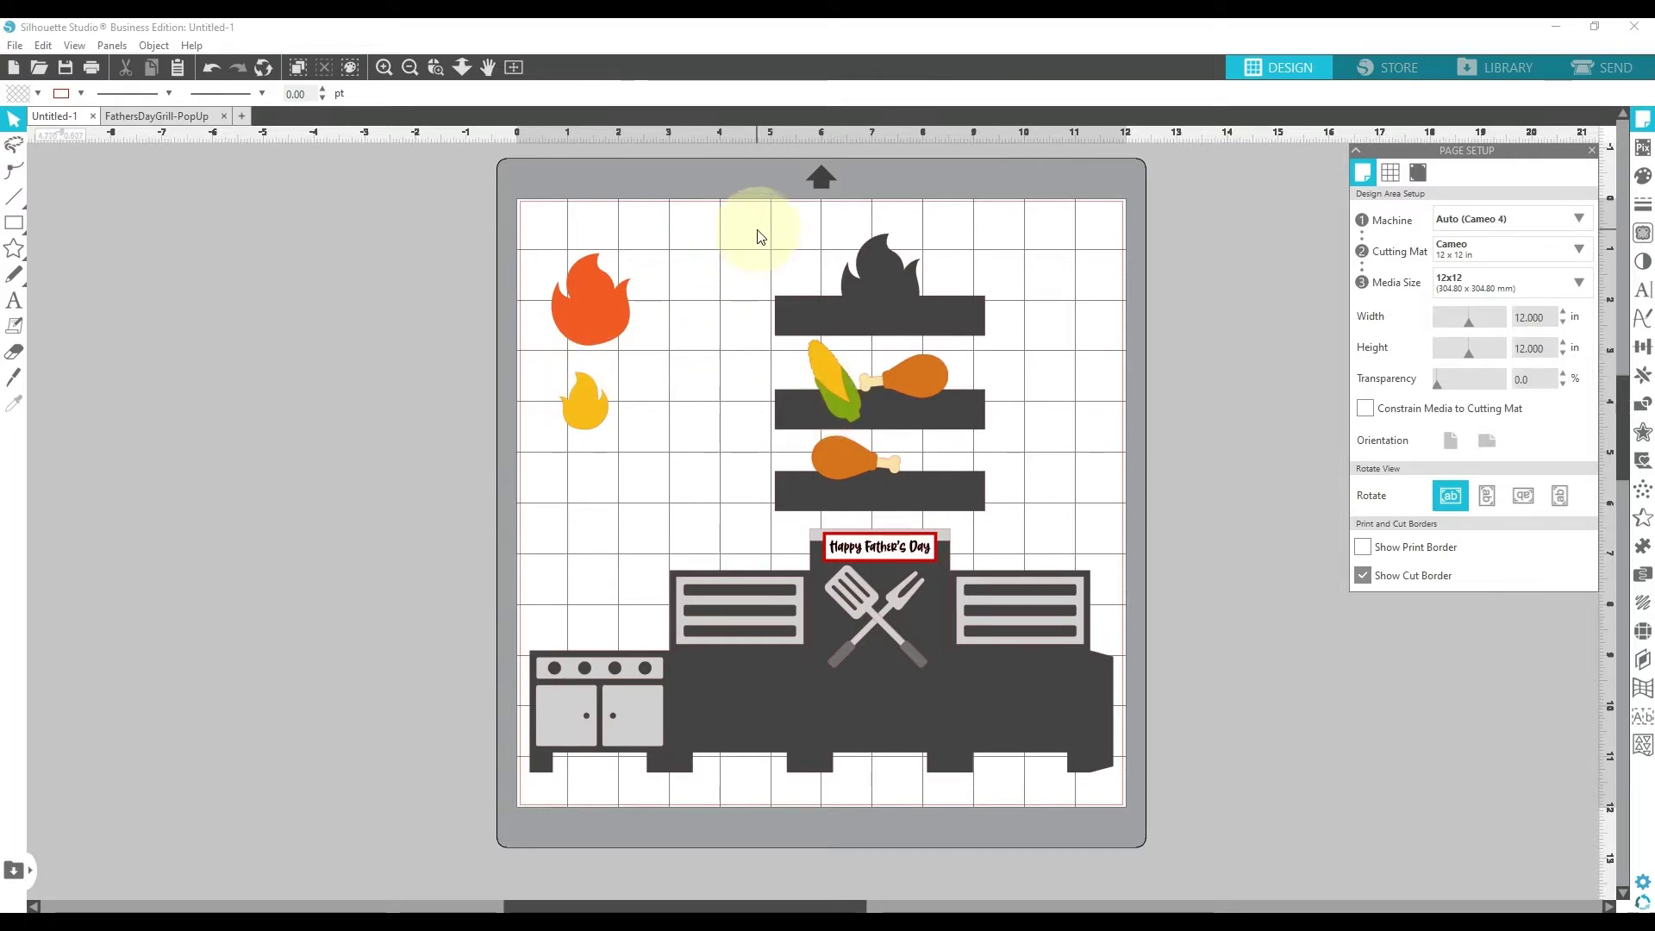
# Step: Move the black flame base strip to the empty area above the stove front and check its fold lines in the send preview
pyautogui.click(866, 239)
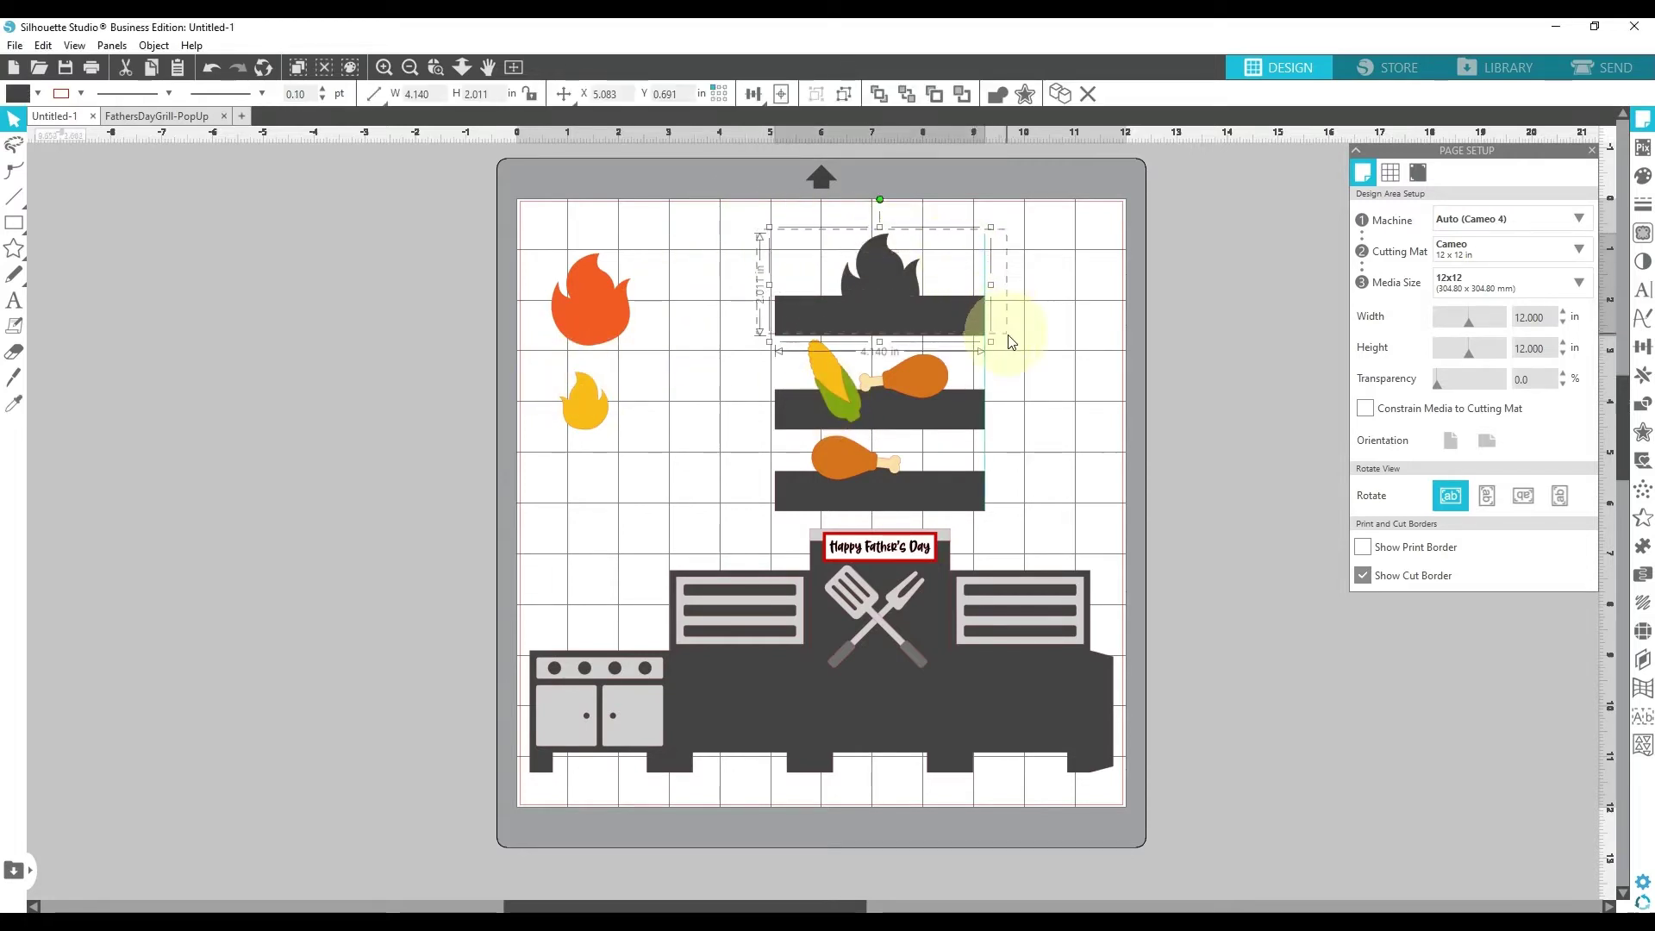
pyautogui.moveTo(1010, 341)
pyautogui.mouseDown()
pyautogui.moveTo(1023, 358)
pyautogui.moveTo(1006, 333)
pyautogui.mouseUp()
pyautogui.click(904, 298)
pyautogui.moveTo(899, 300); pyautogui.dragTo(669, 514)
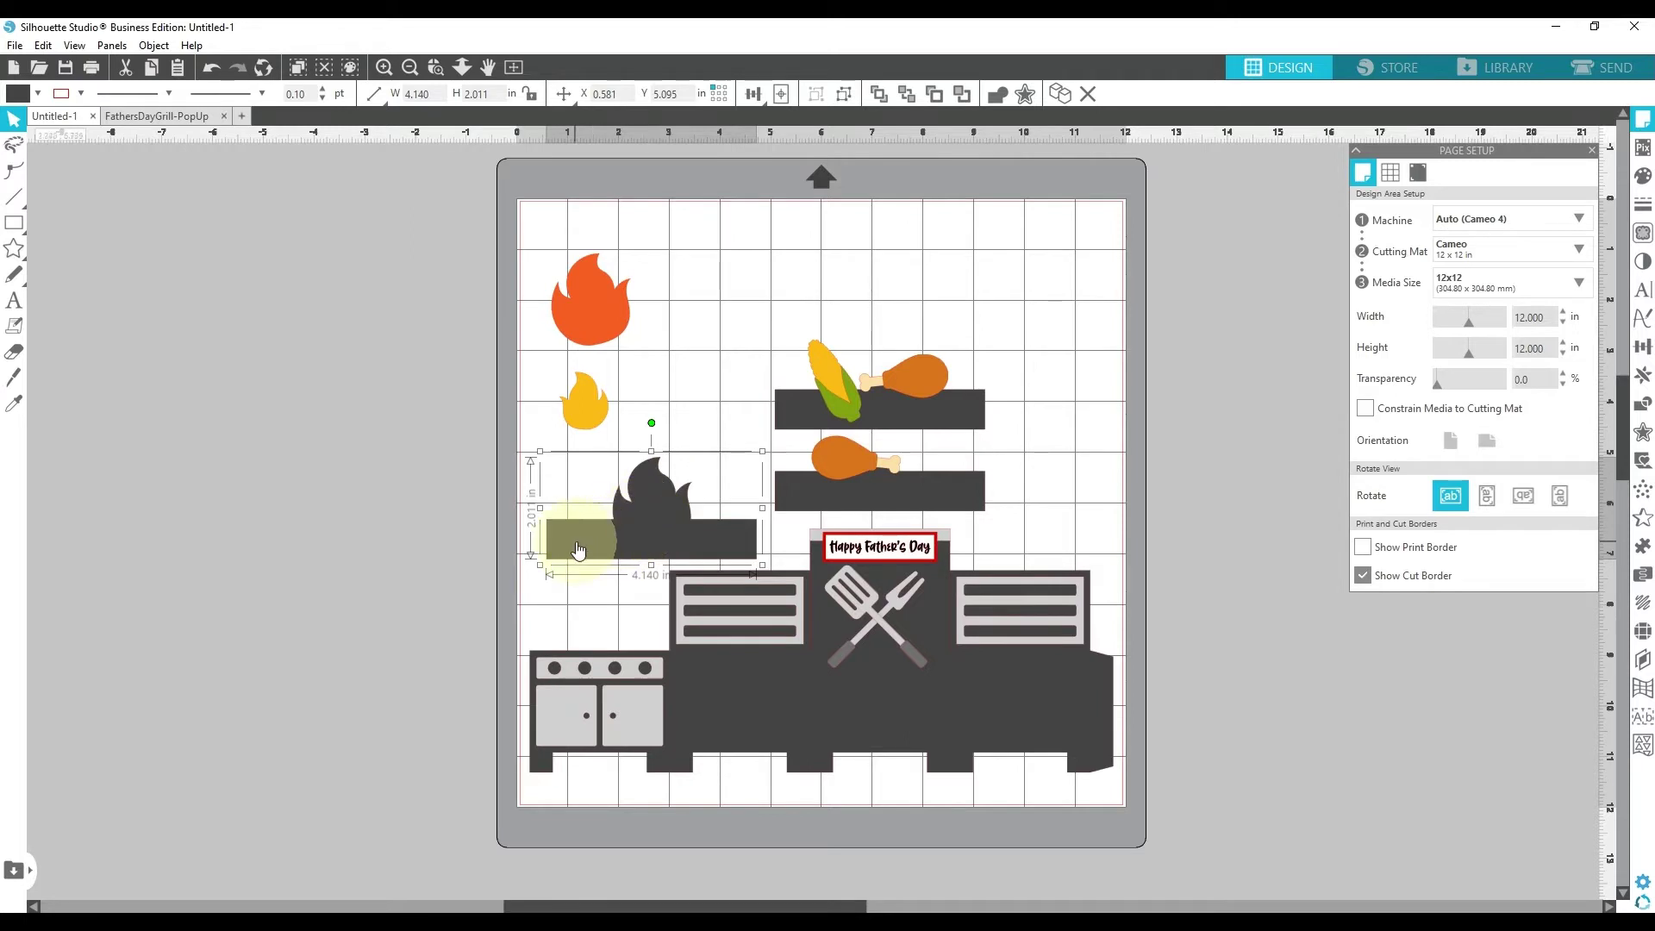
pyautogui.click(1604, 67)
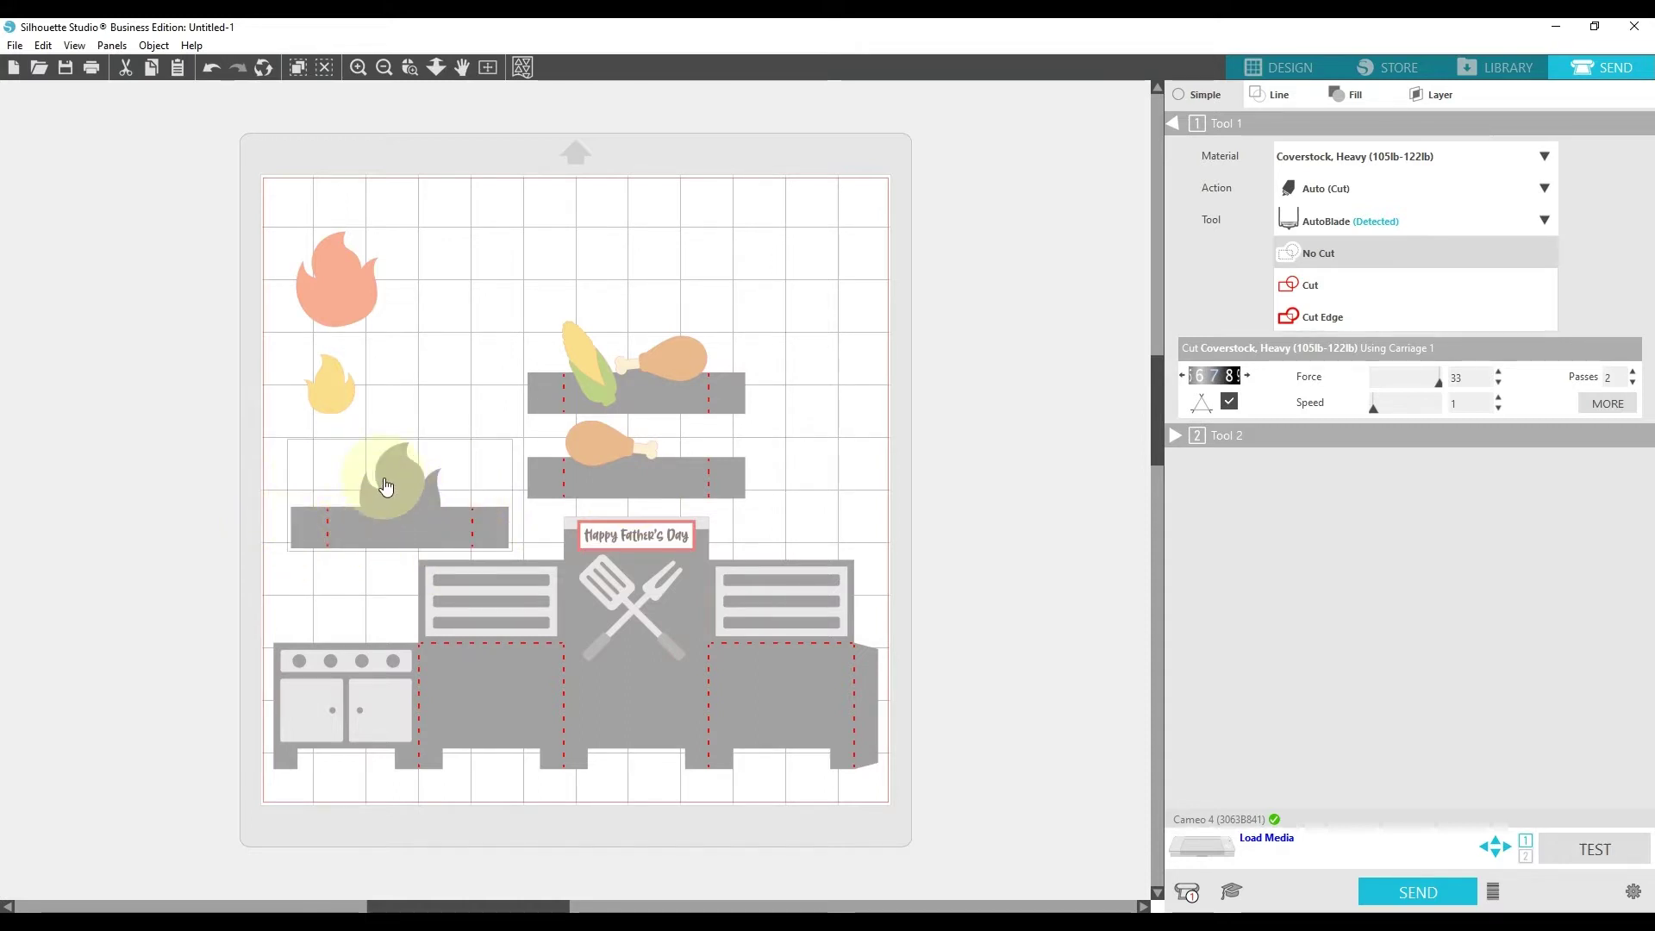
pyautogui.click(1283, 69)
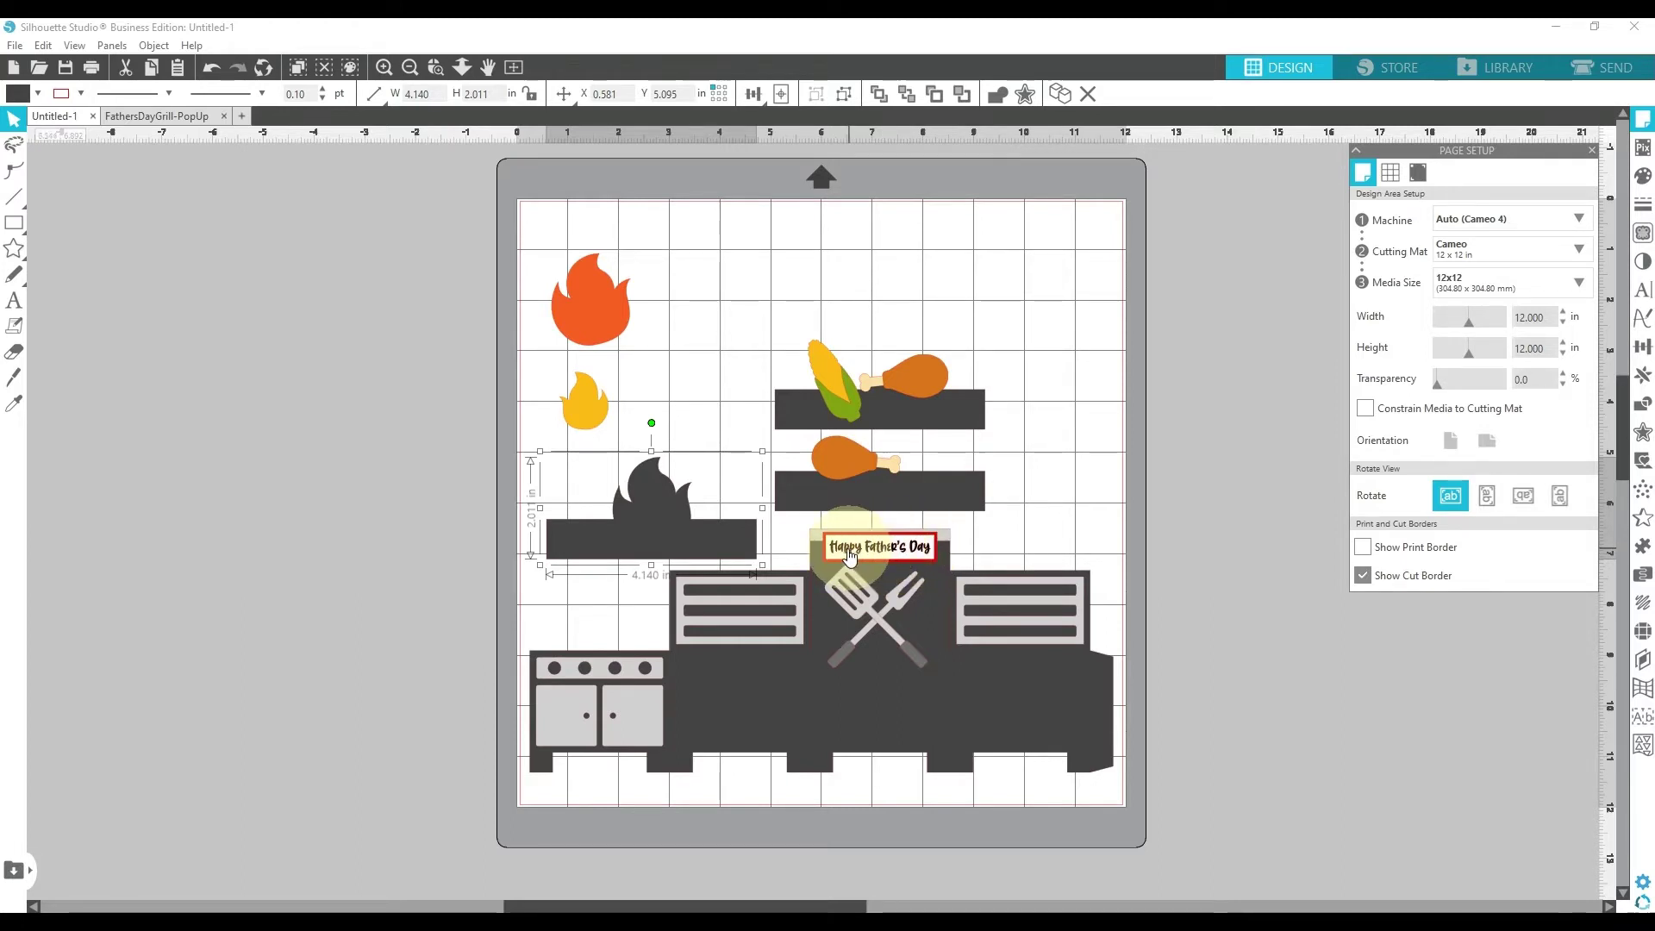
# Step: Change the fill of the "Happy Father's Day" text from black to a near-white color
pyautogui.click(384, 67)
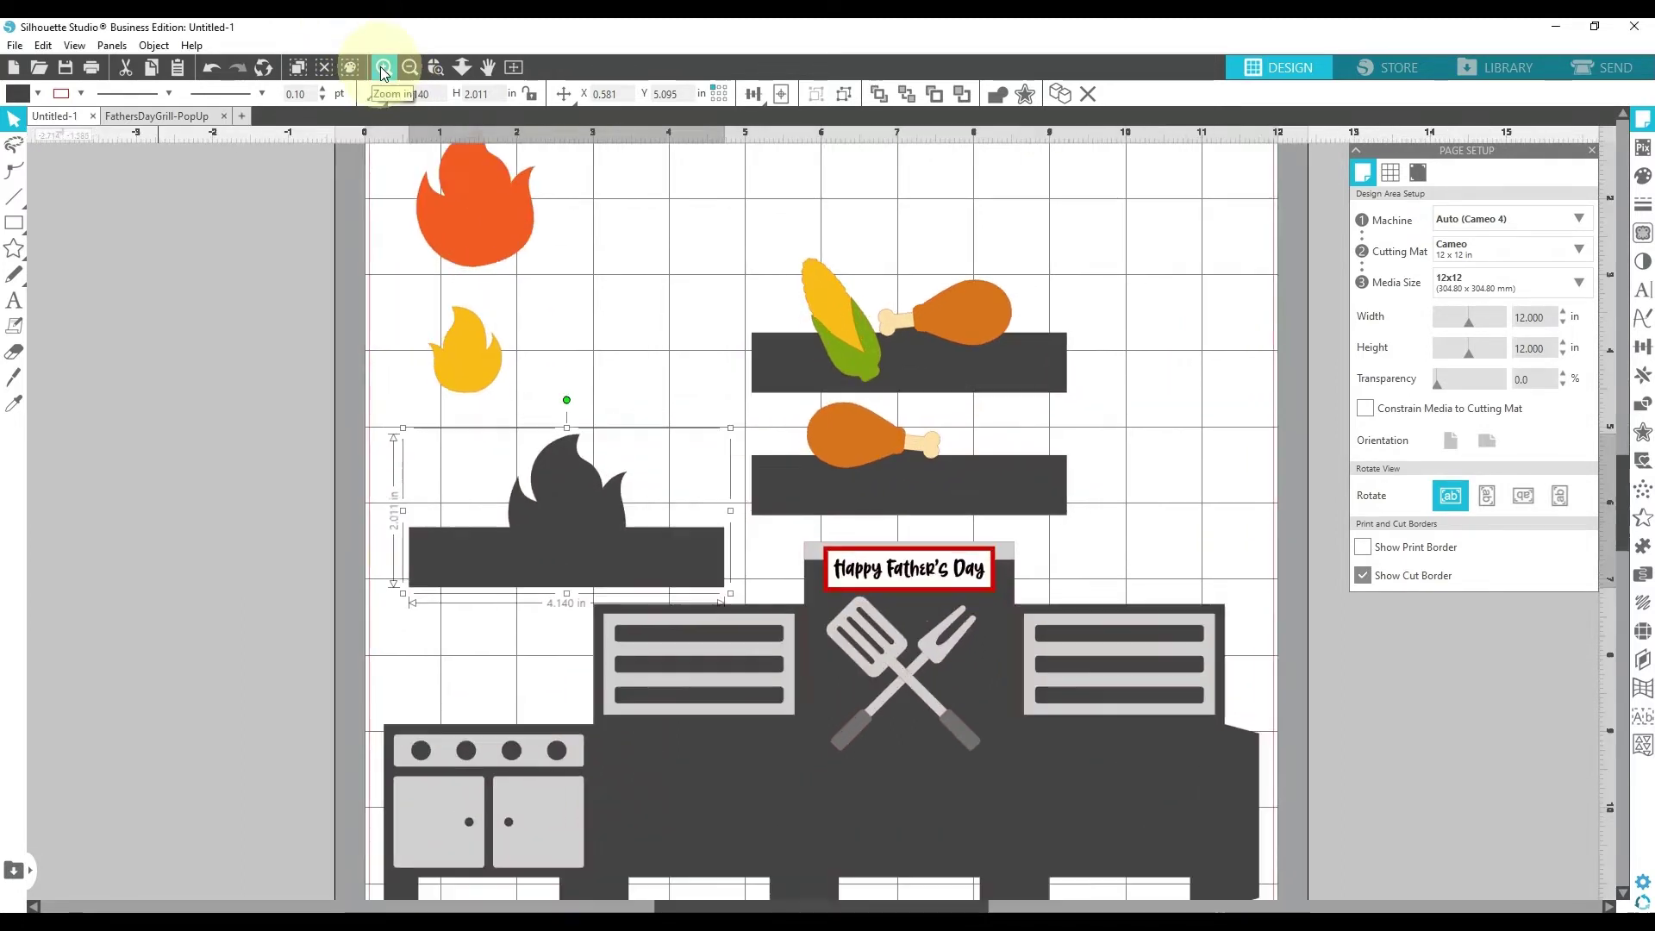
pyautogui.click(384, 68)
pyautogui.click(383, 68)
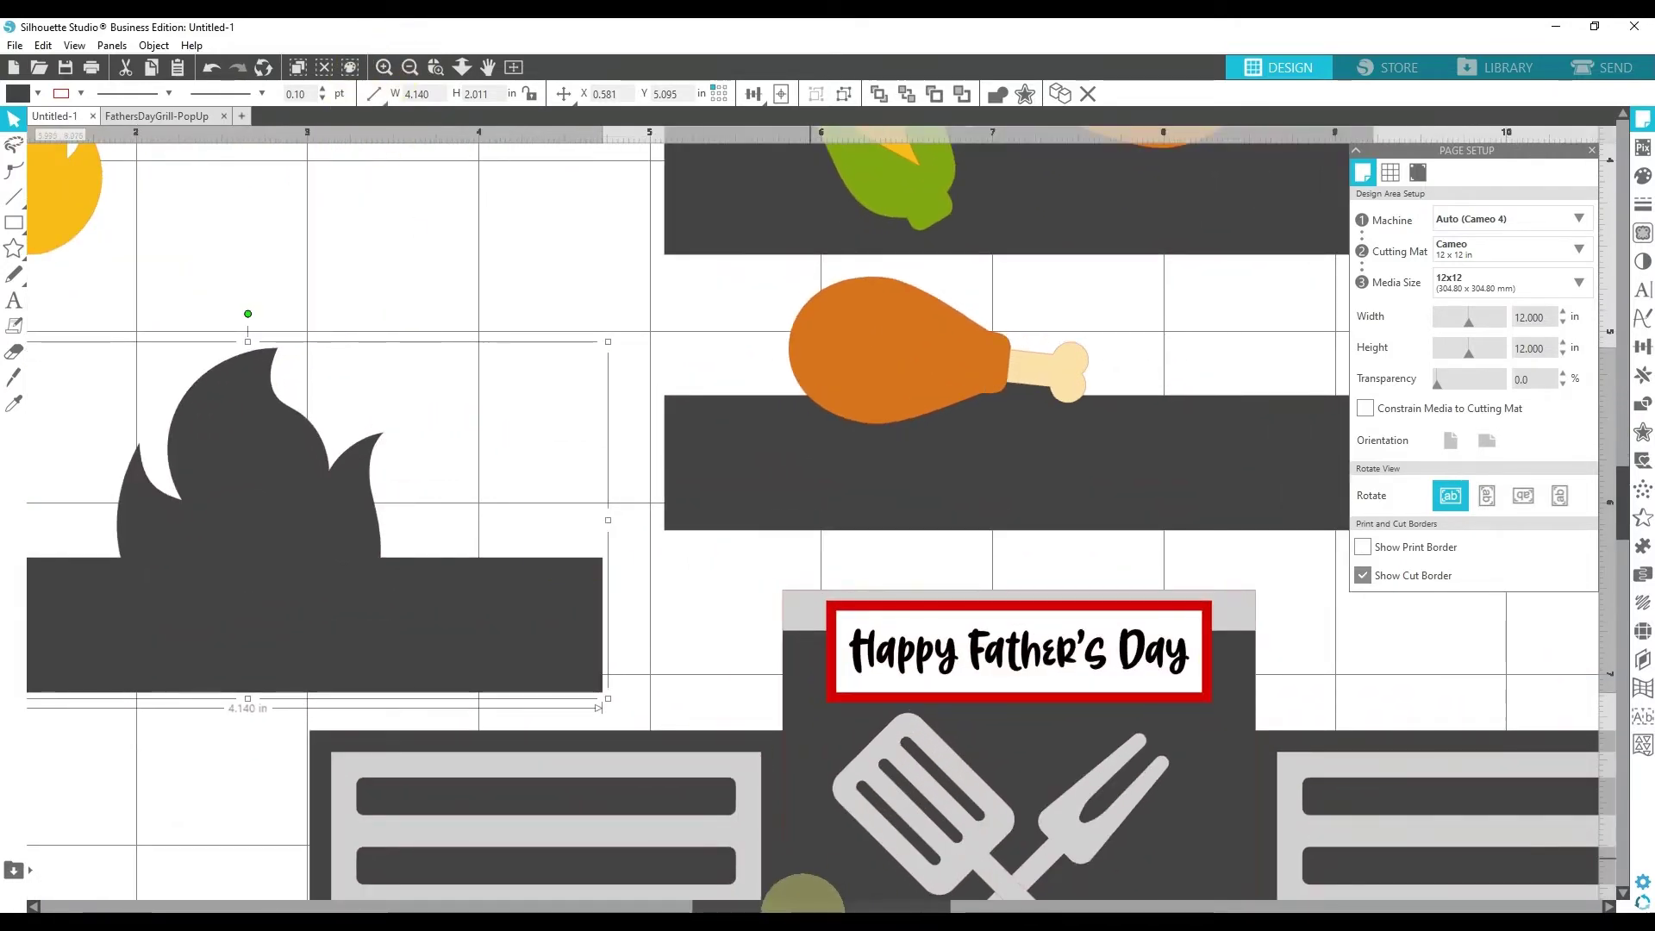
pyautogui.moveTo(804, 906); pyautogui.dragTo(874, 906)
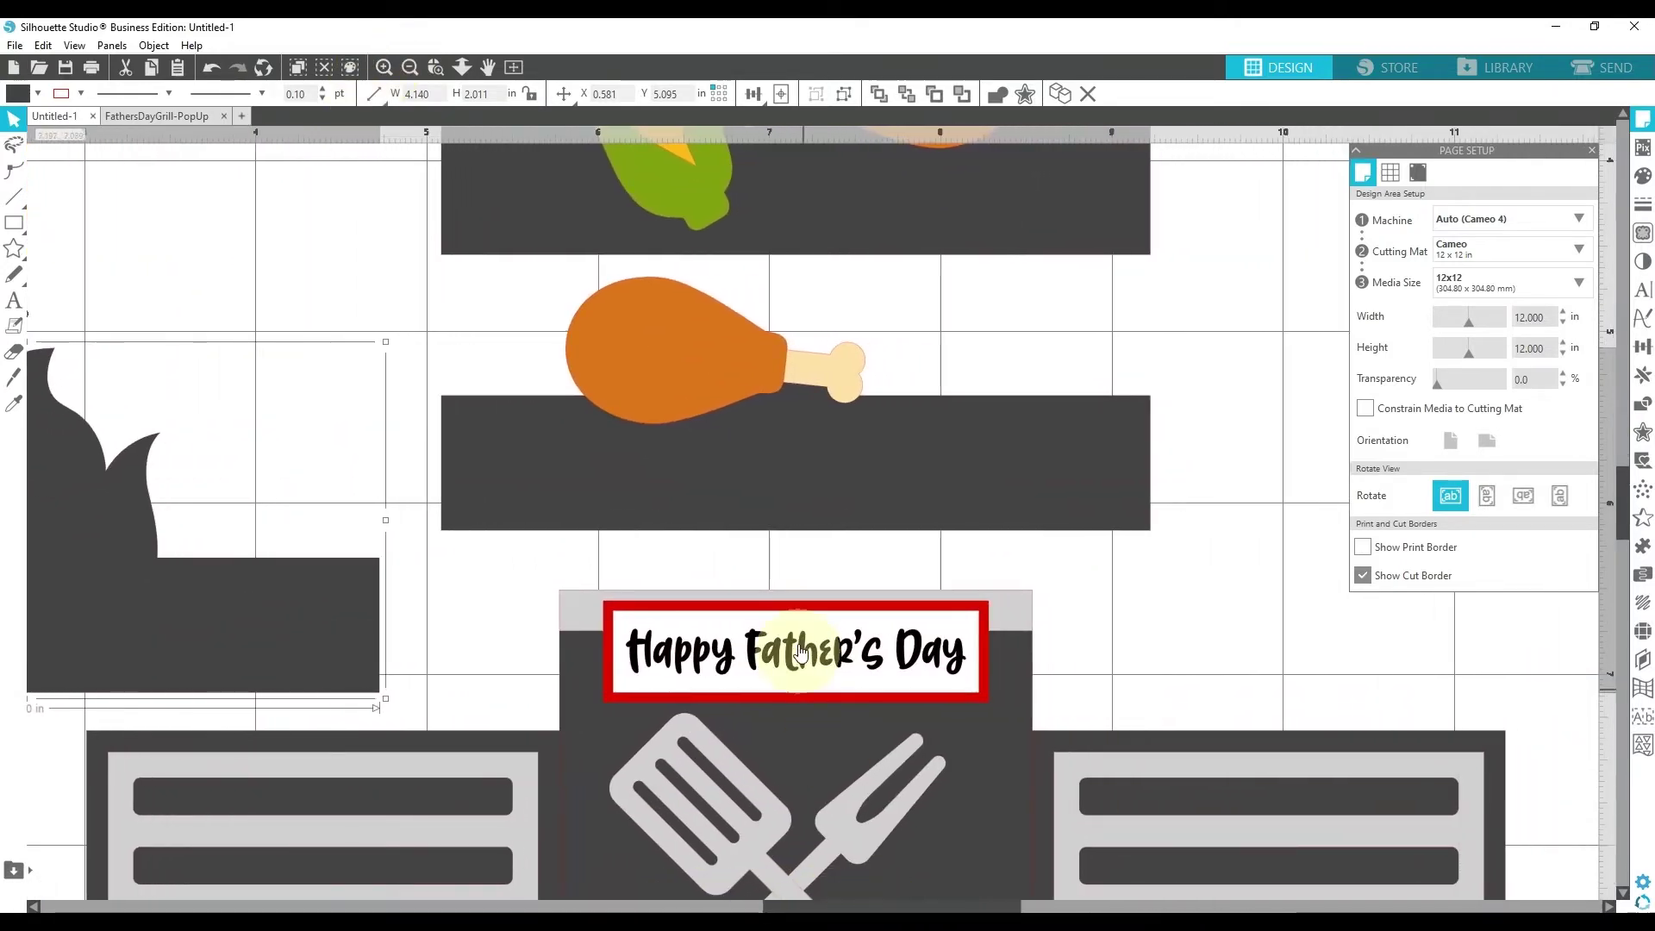
pyautogui.click(832, 650)
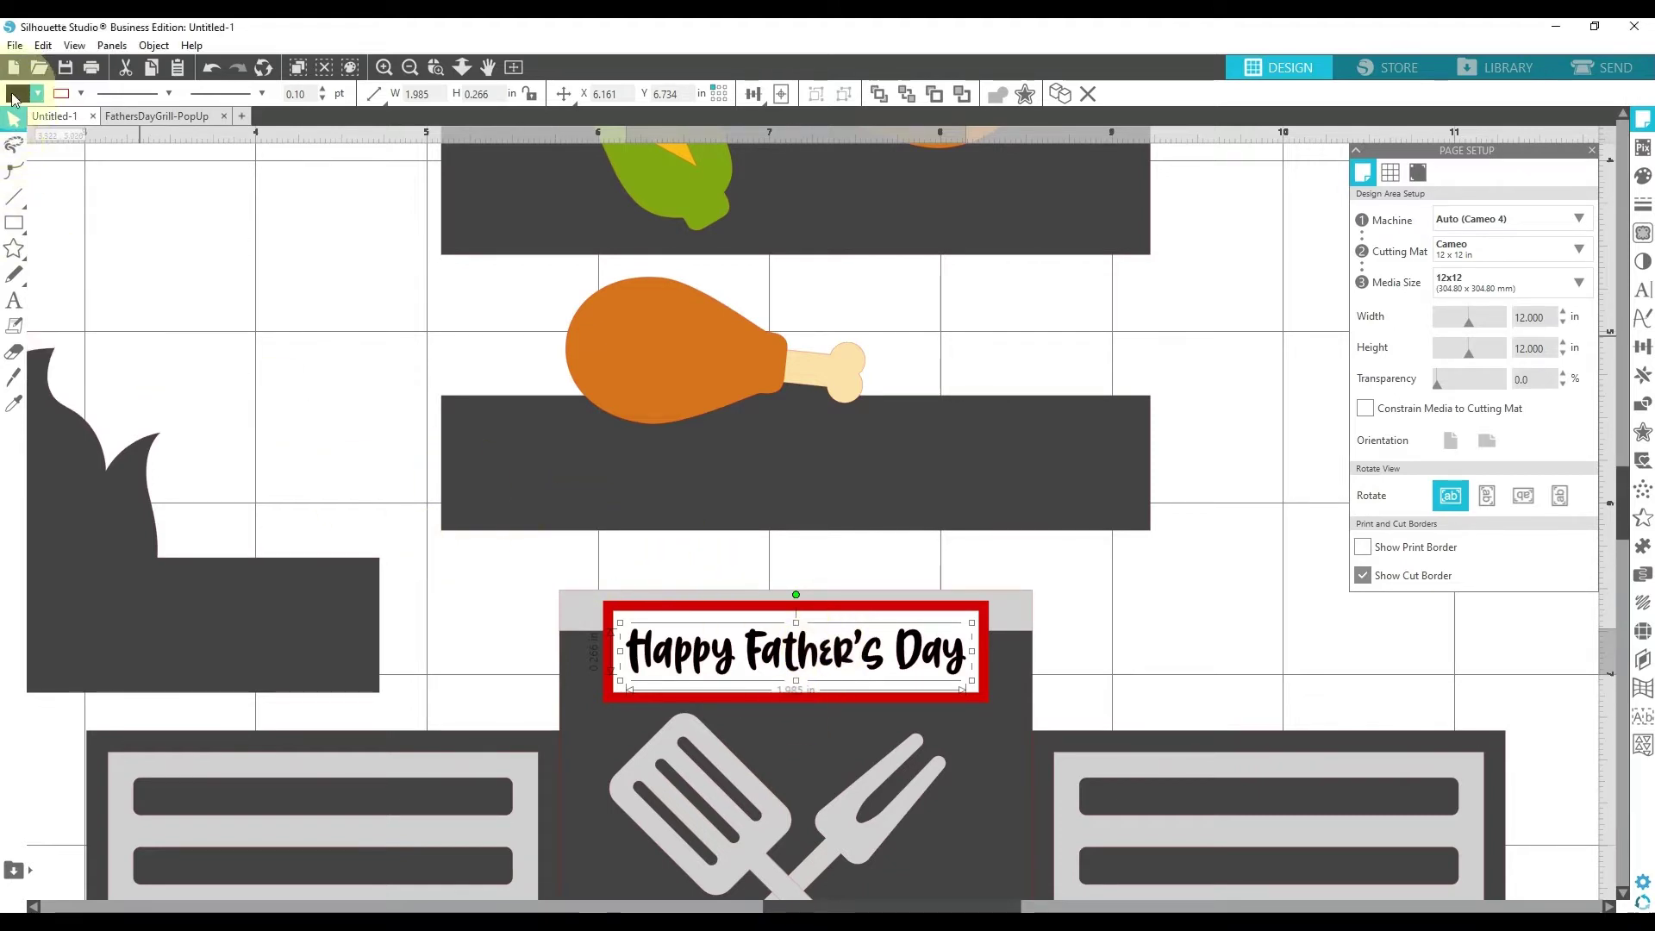
pyautogui.click(38, 94)
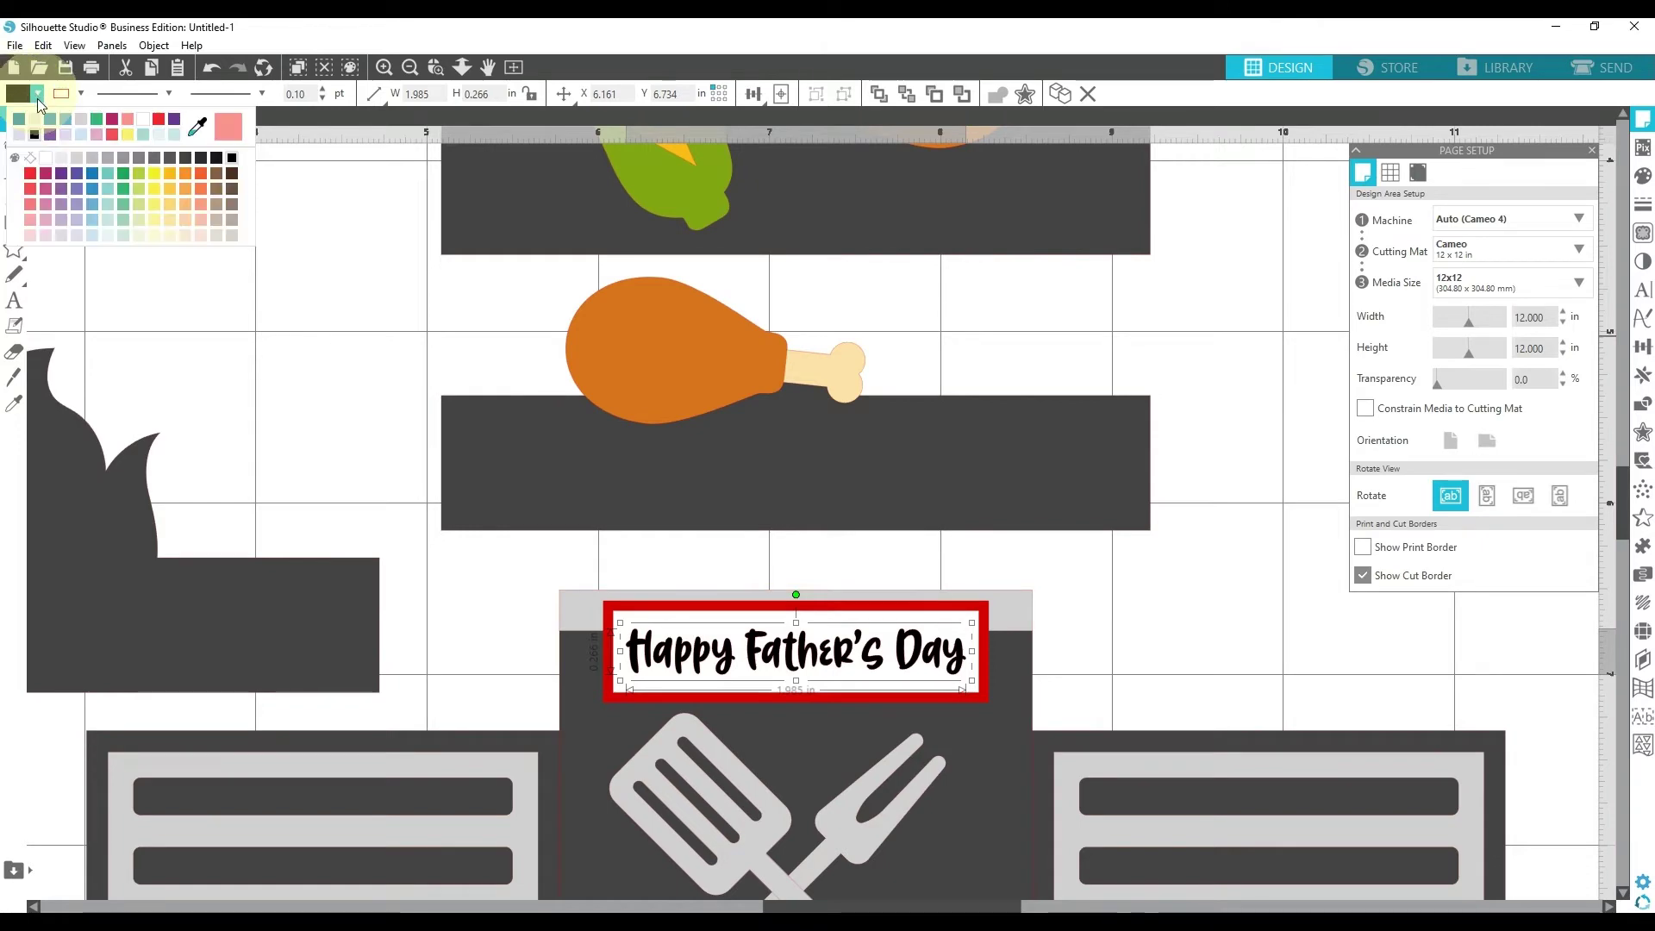
pyautogui.click(60, 160)
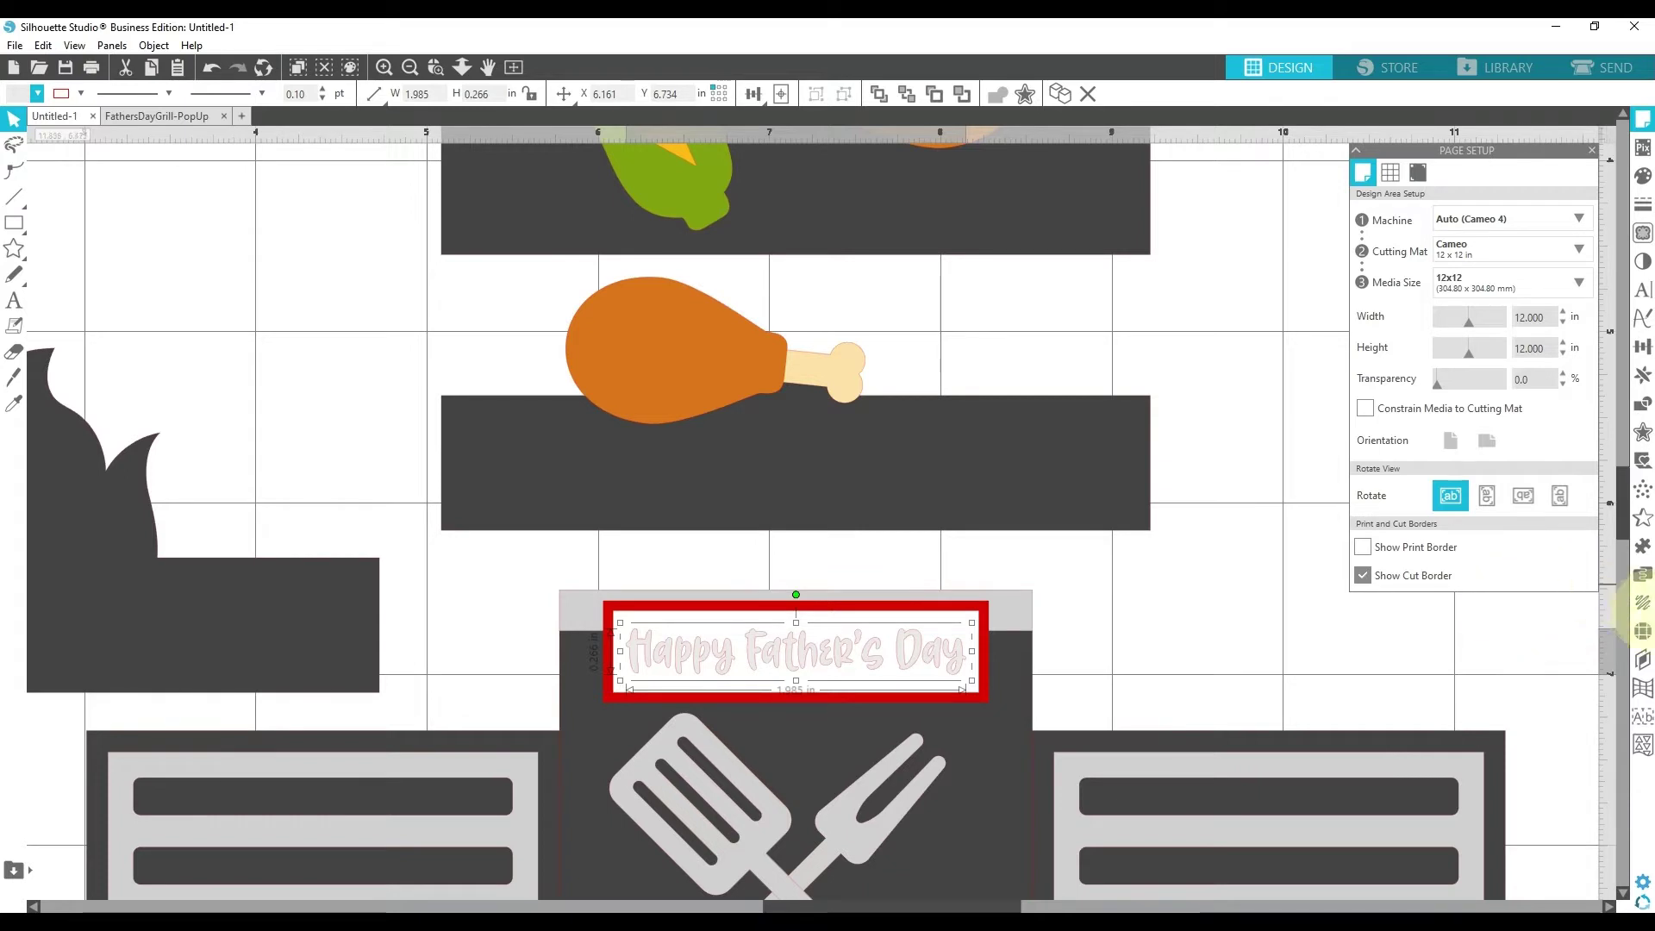
# Step: Apply the crosshatch line effect as fill to the "Happy Father's Day" text with 0.005 in spacing
pyautogui.click(1644, 604)
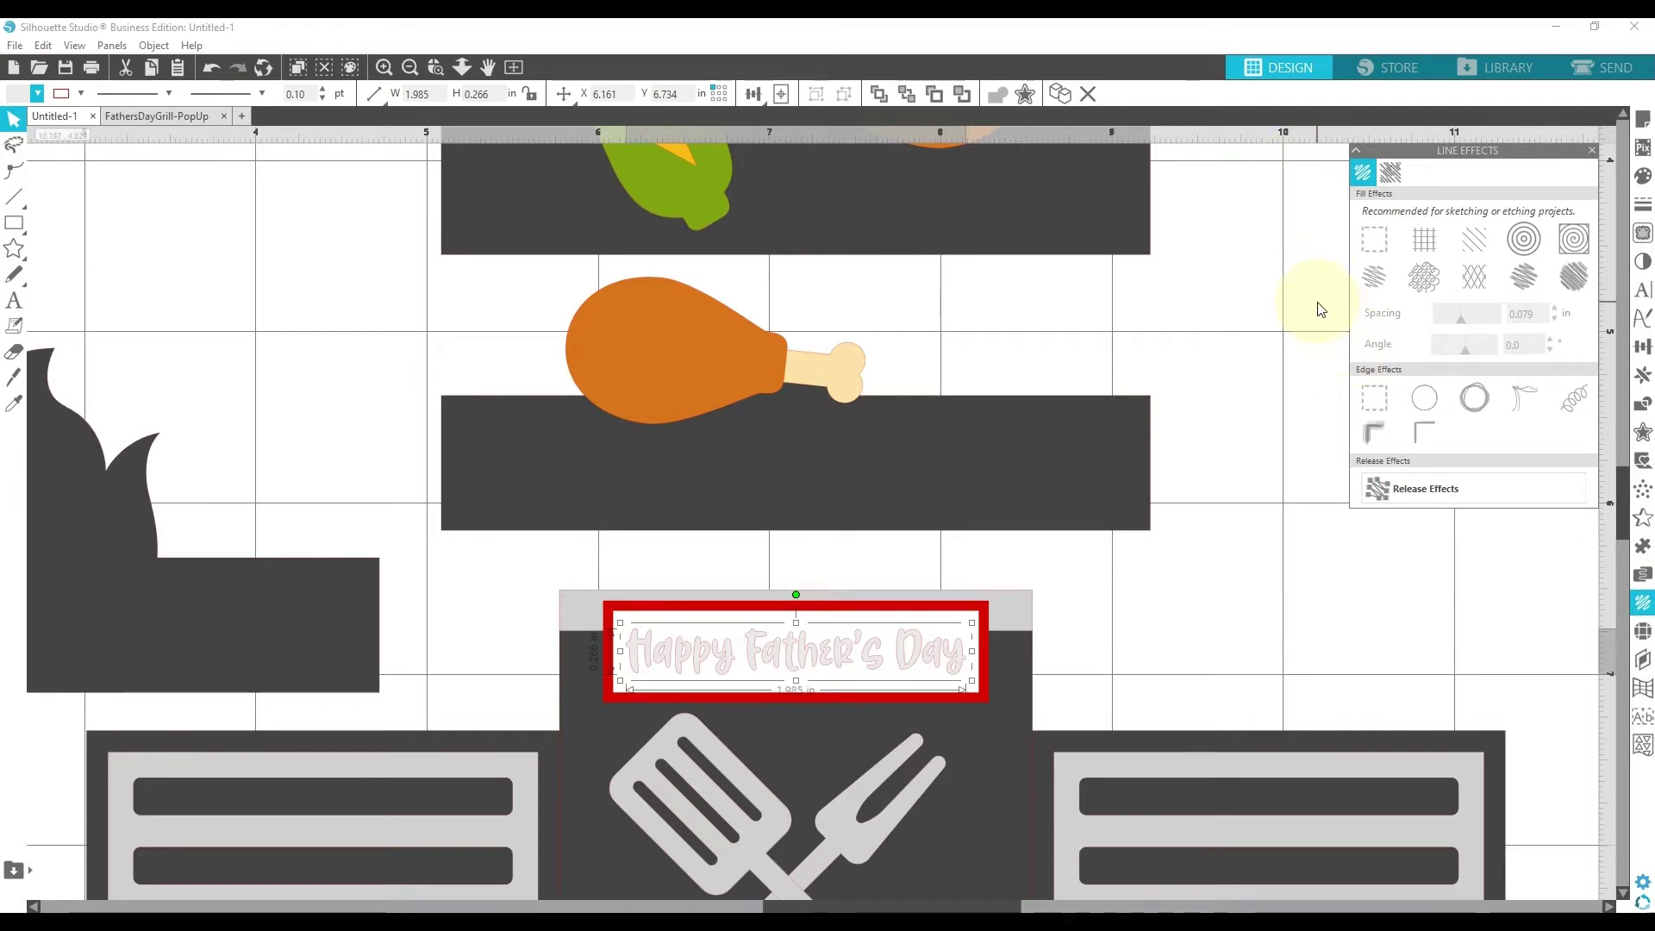
pyautogui.click(1424, 239)
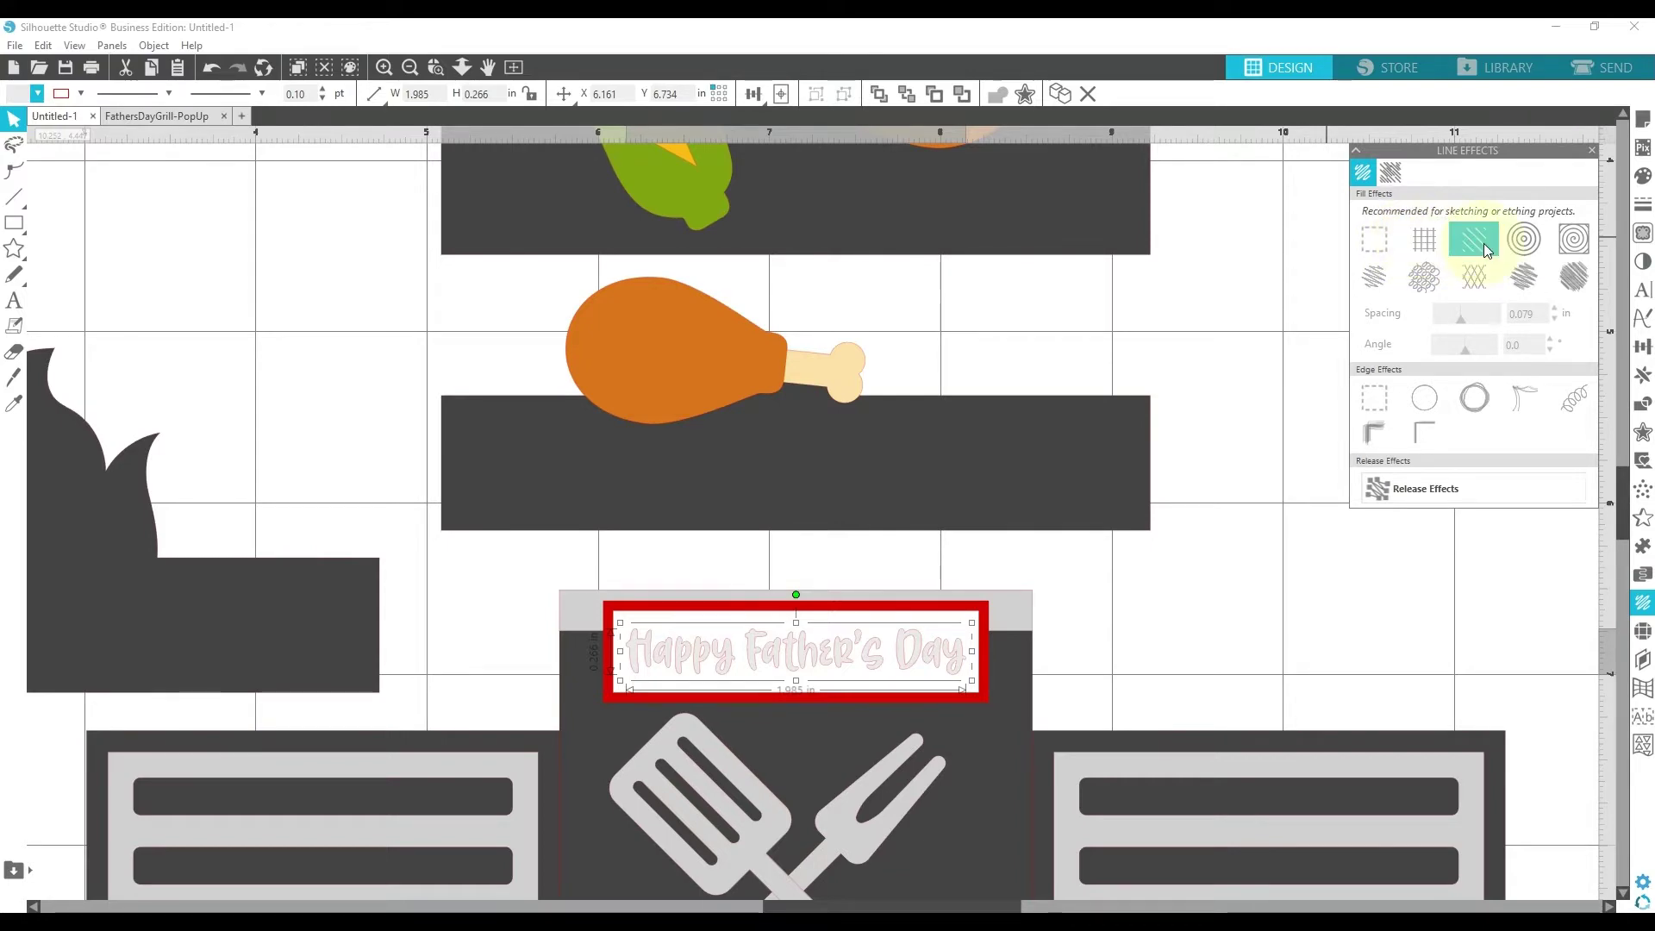
pyautogui.click(1423, 241)
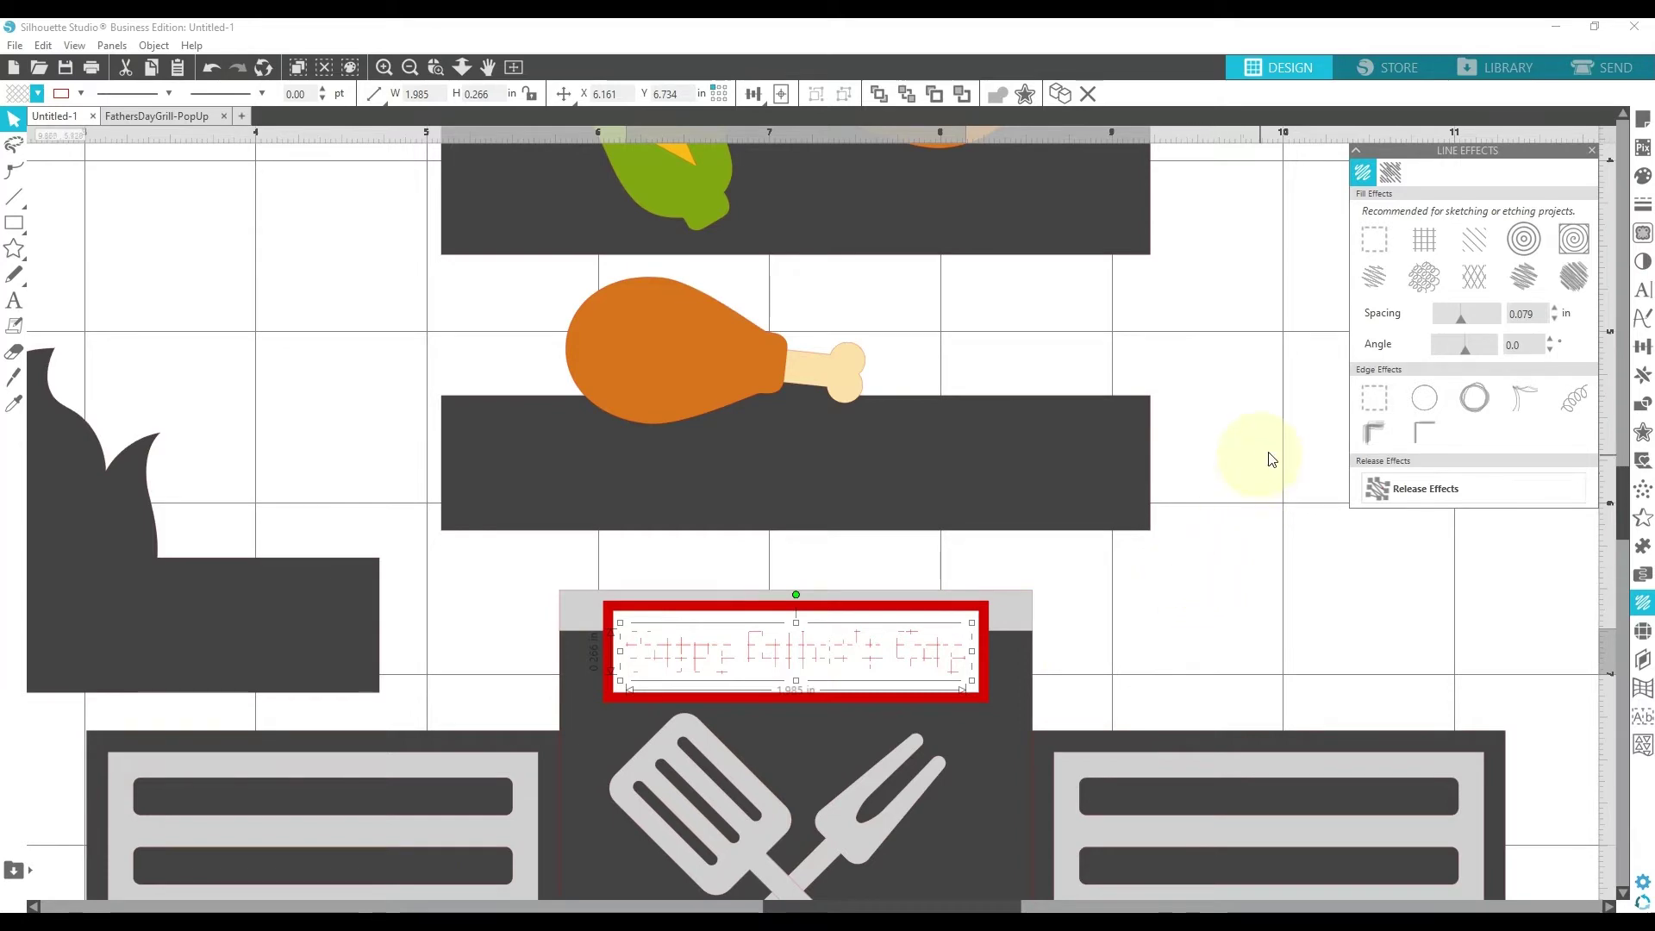
pyautogui.click(1461, 319)
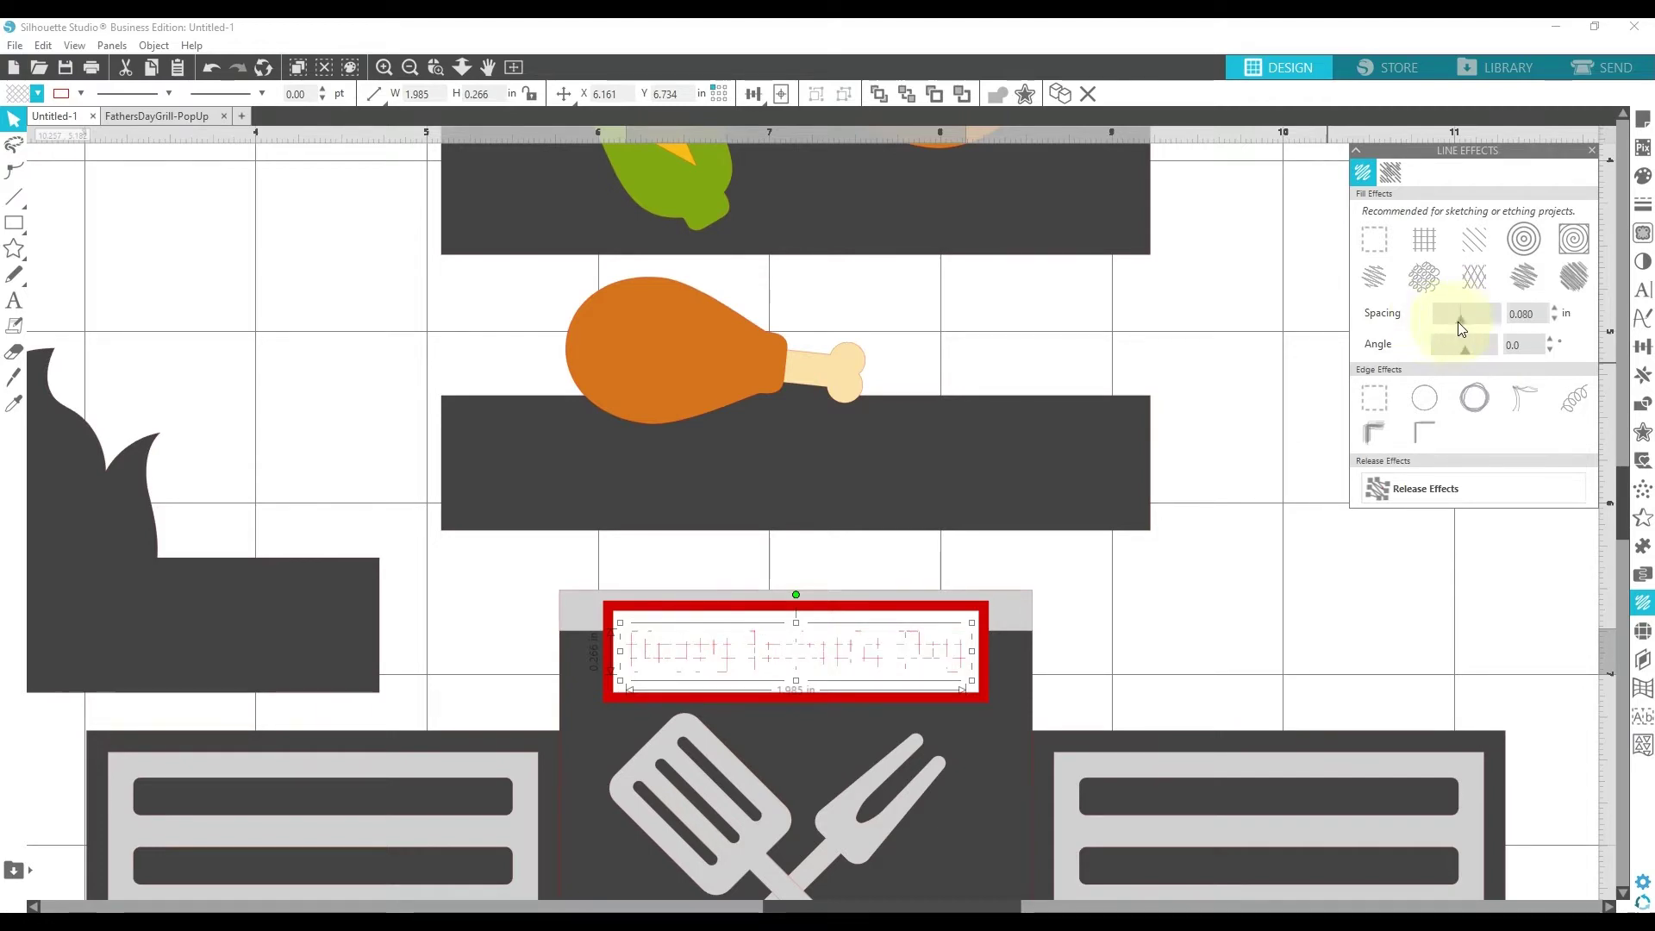
pyautogui.moveTo(1461, 319); pyautogui.dragTo(1426, 323)
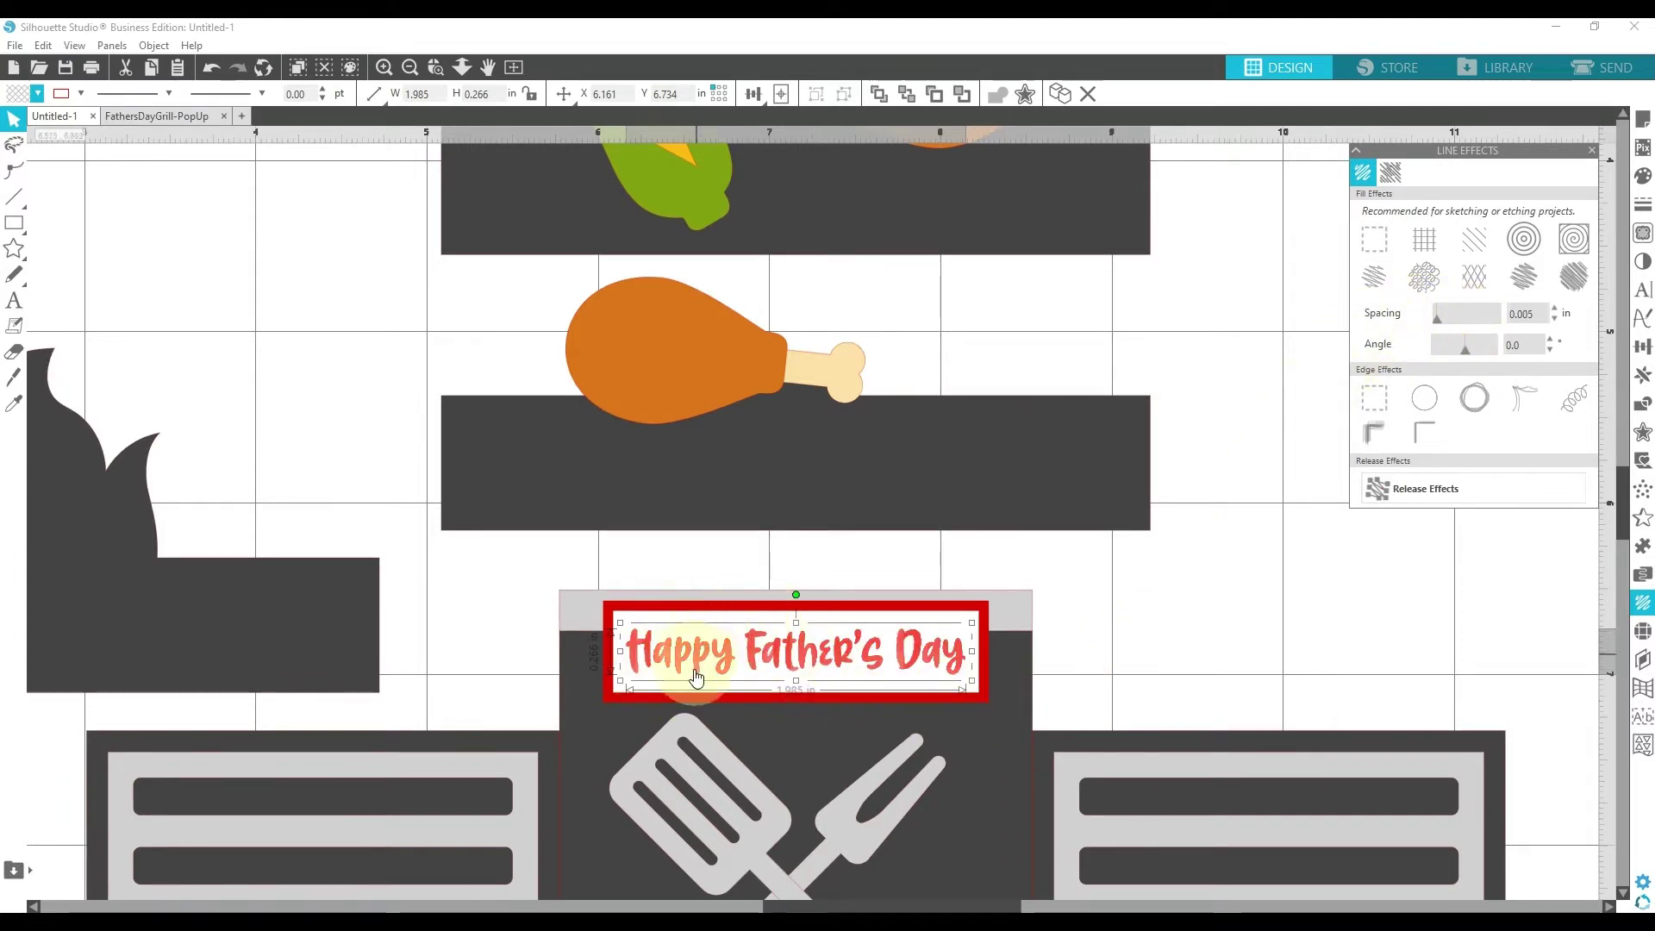
# Step: Set the angle of the text's crosshatch fill effect to 30 degrees
pyautogui.click(384, 68)
pyautogui.scroll(-2, 360, 586)
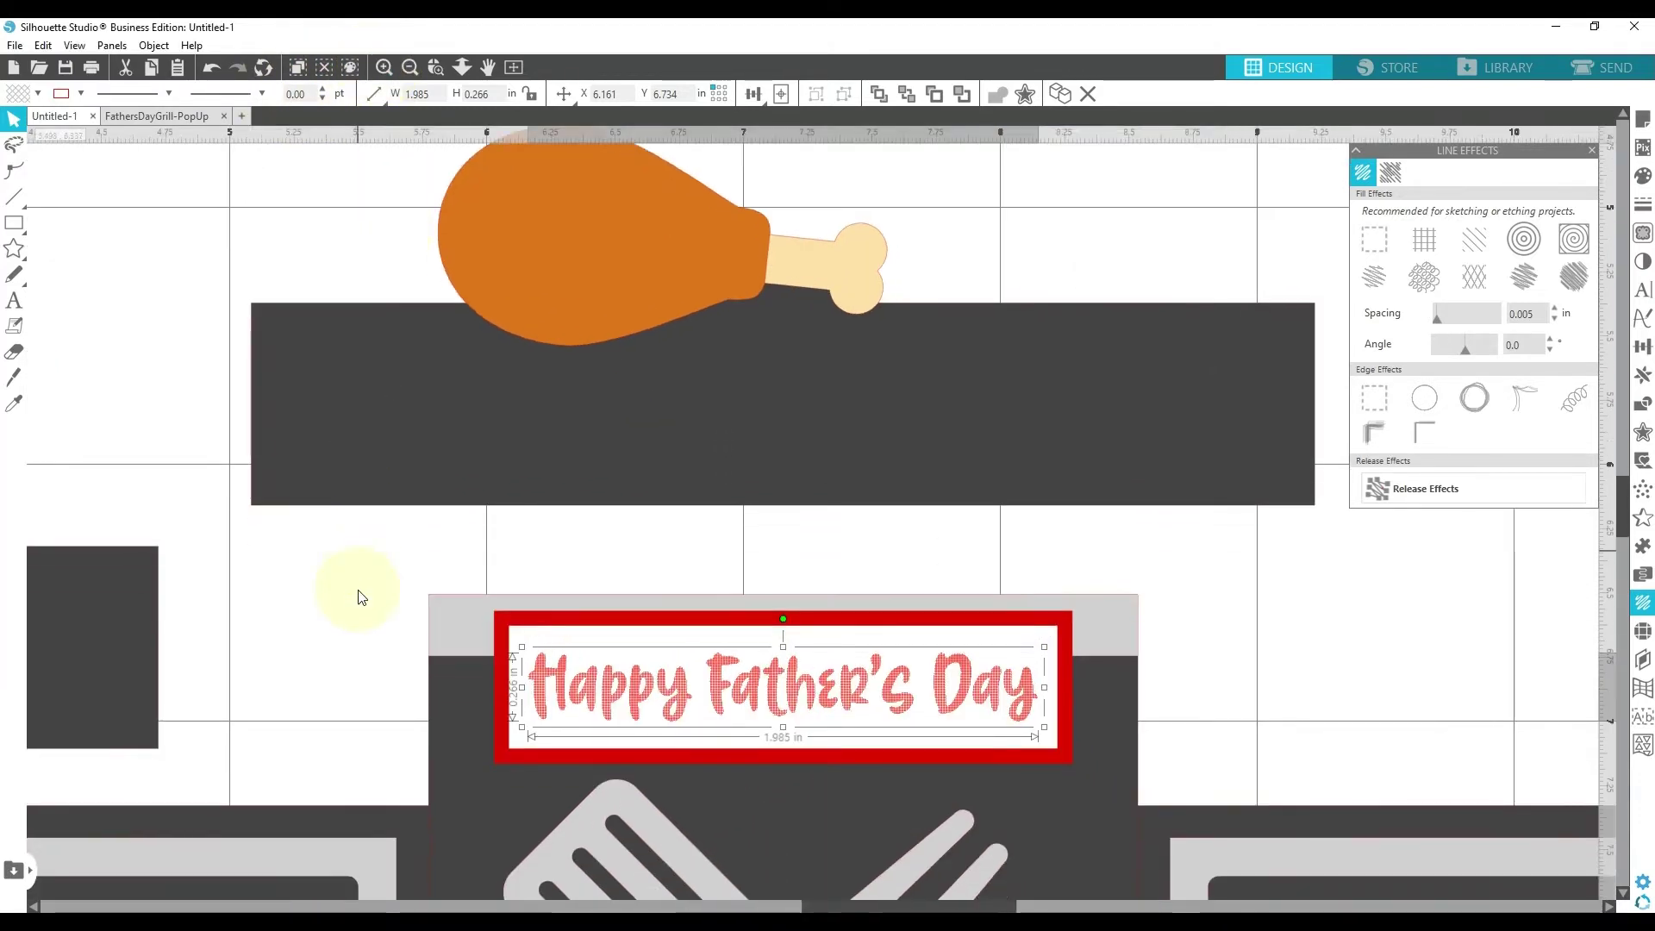
pyautogui.scroll(-1, 361, 598)
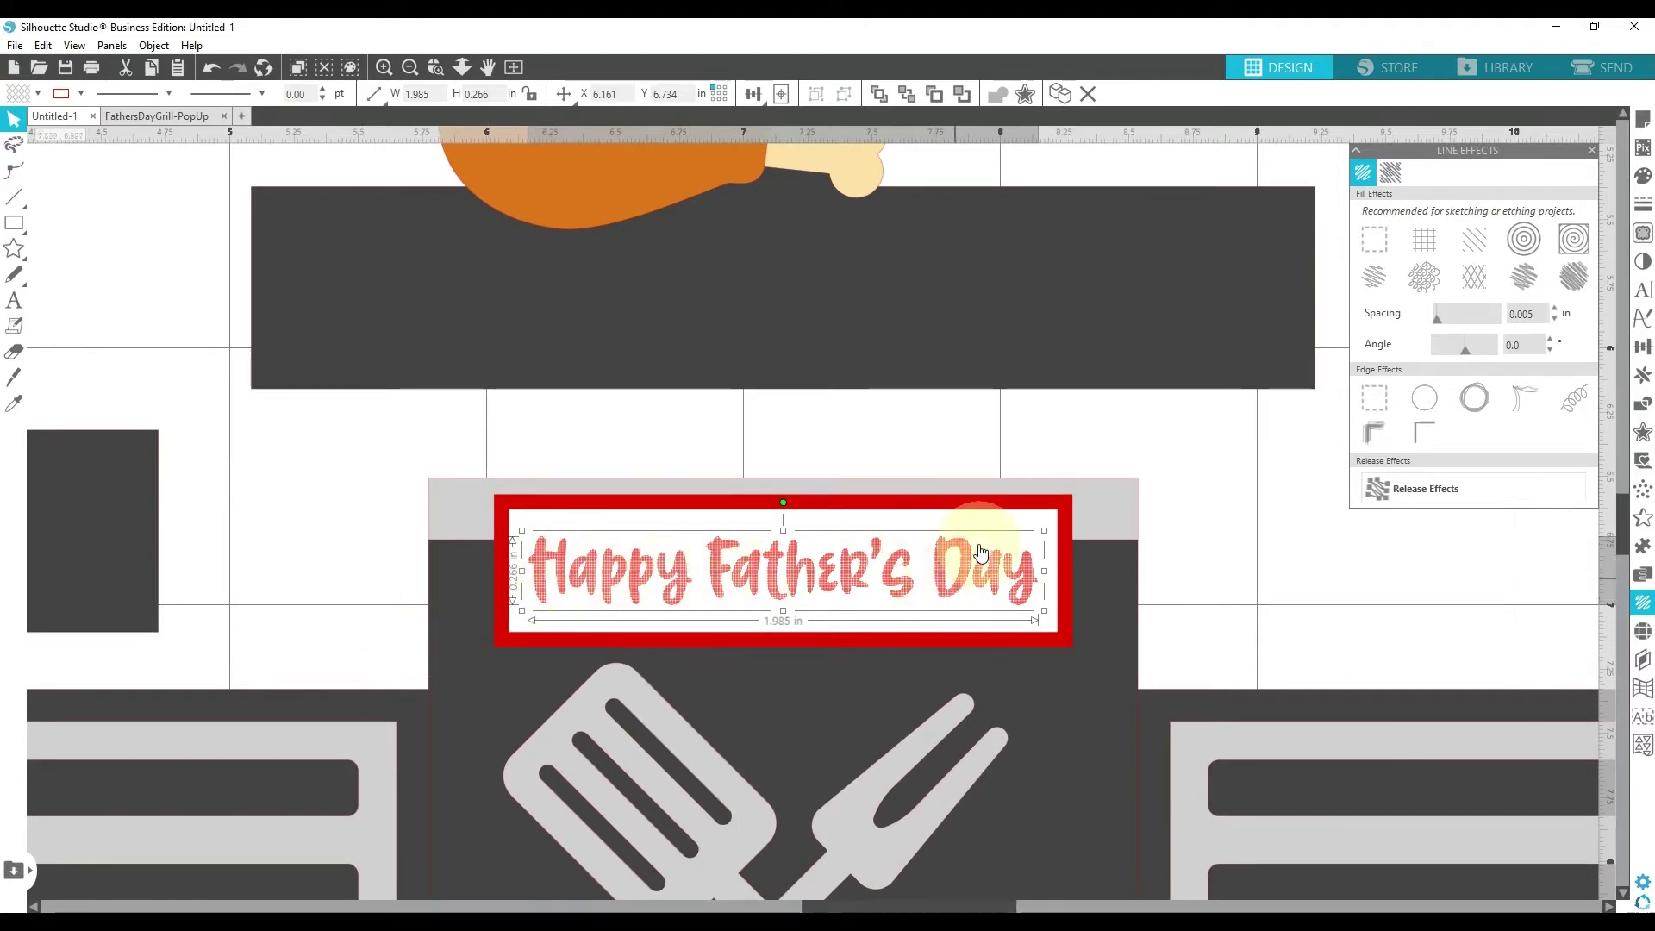
pyautogui.click(1466, 351)
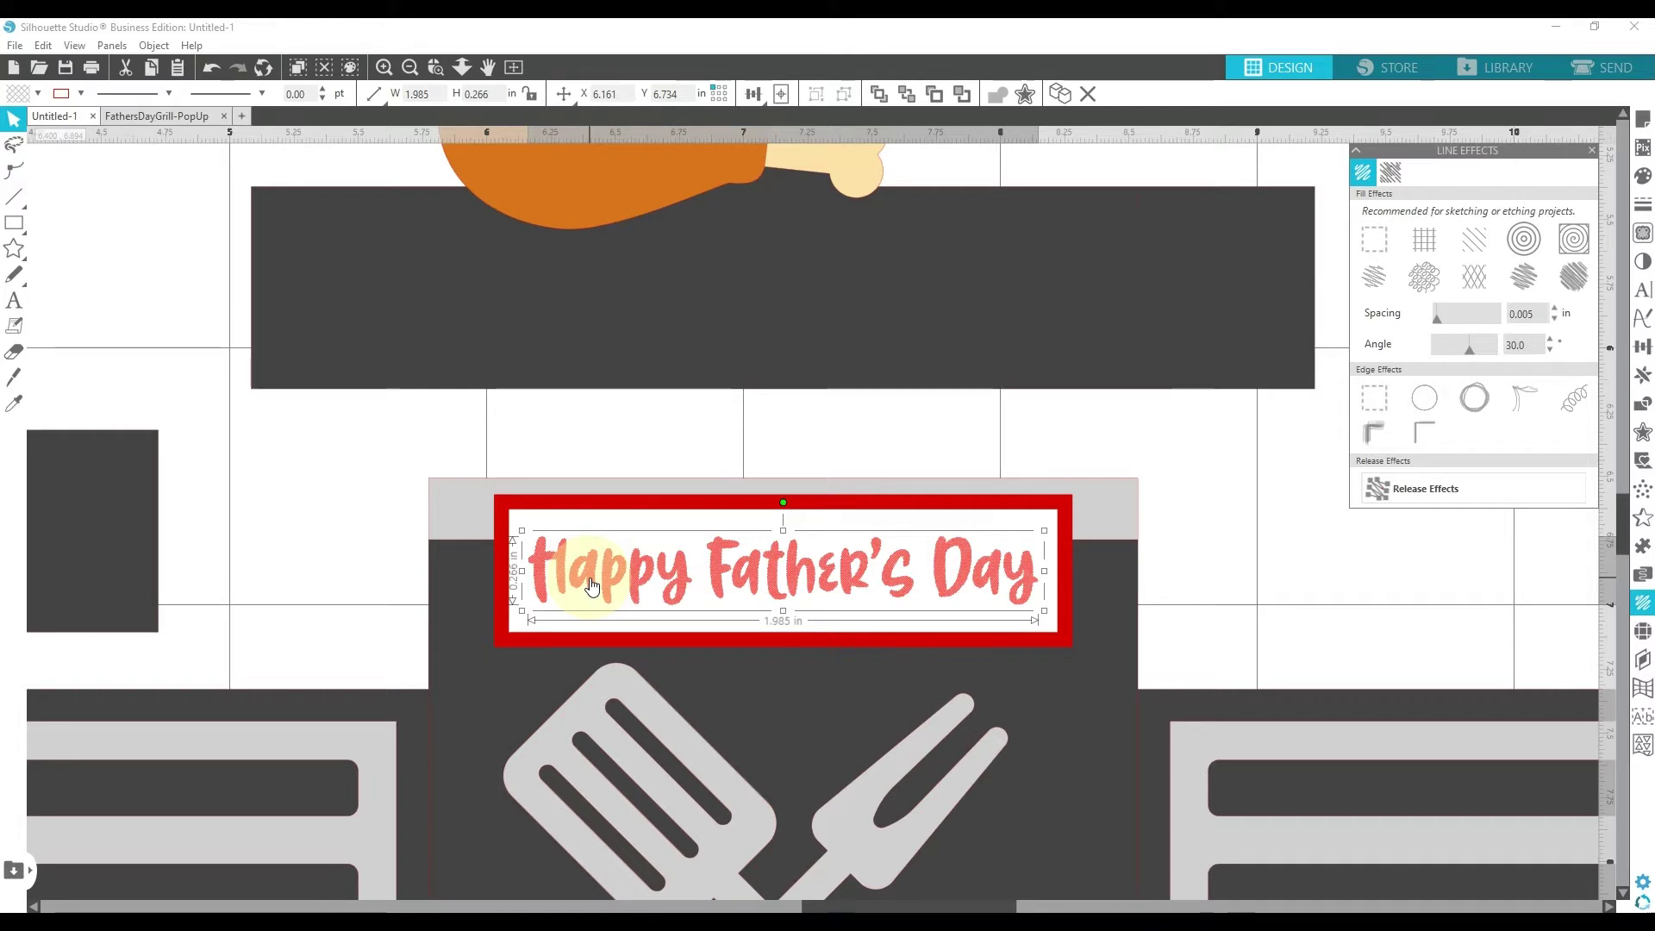
# Step: Change the line color of the "Happy Father's Day" sketch text to light blue
pyautogui.click(82, 94)
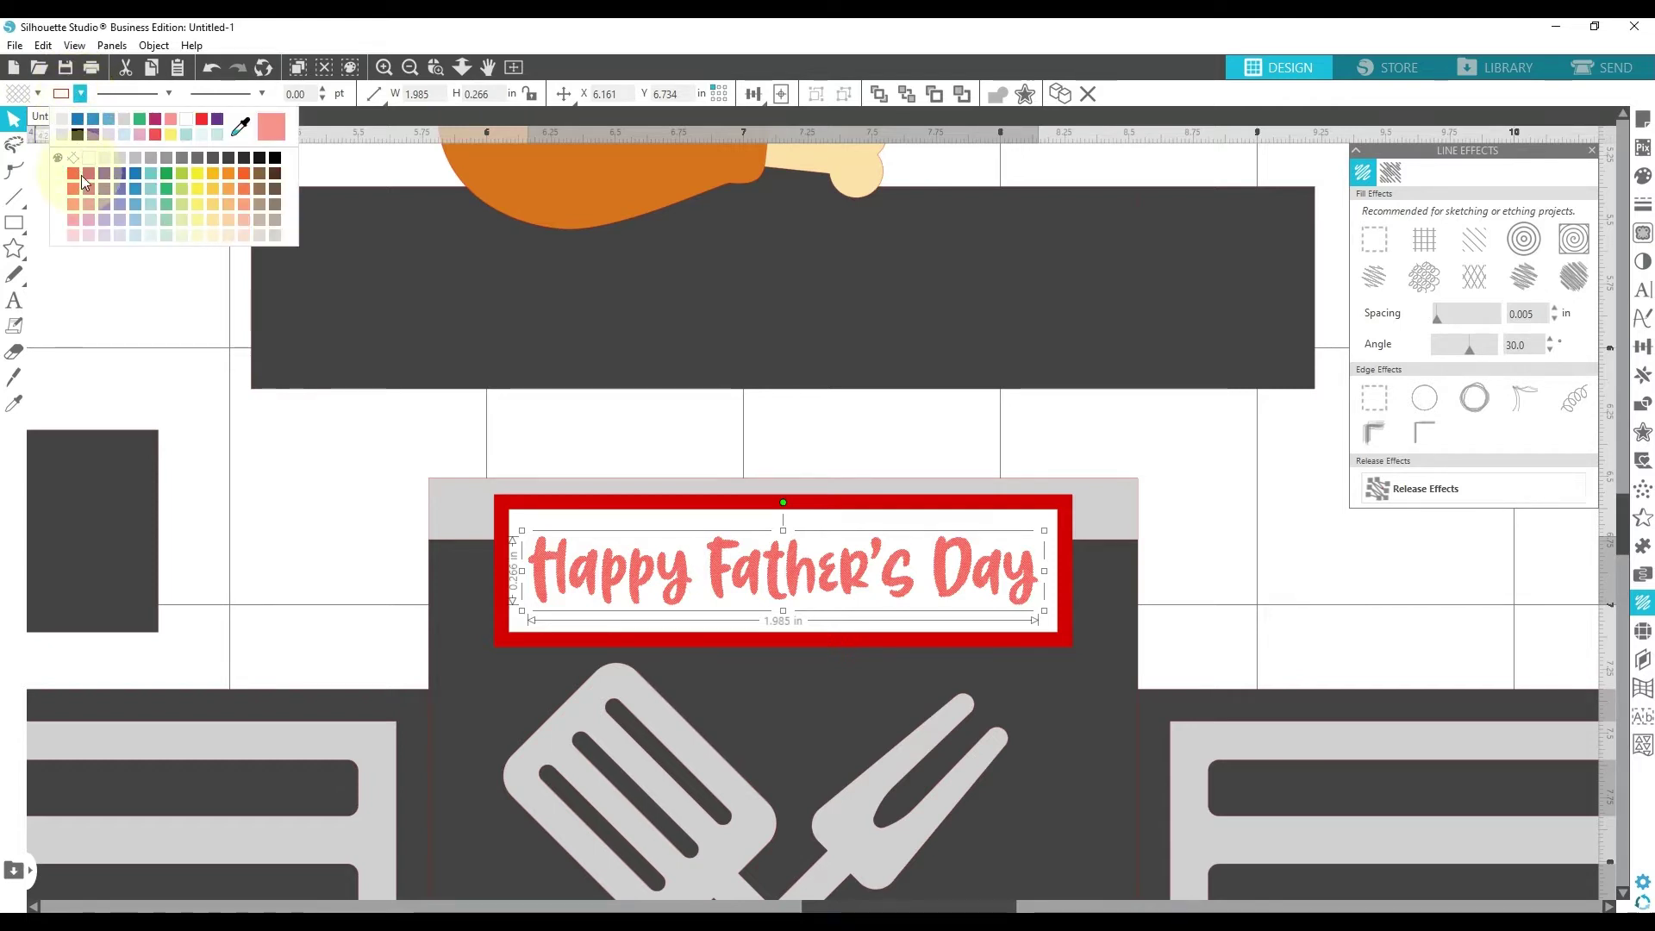
pyautogui.click(126, 235)
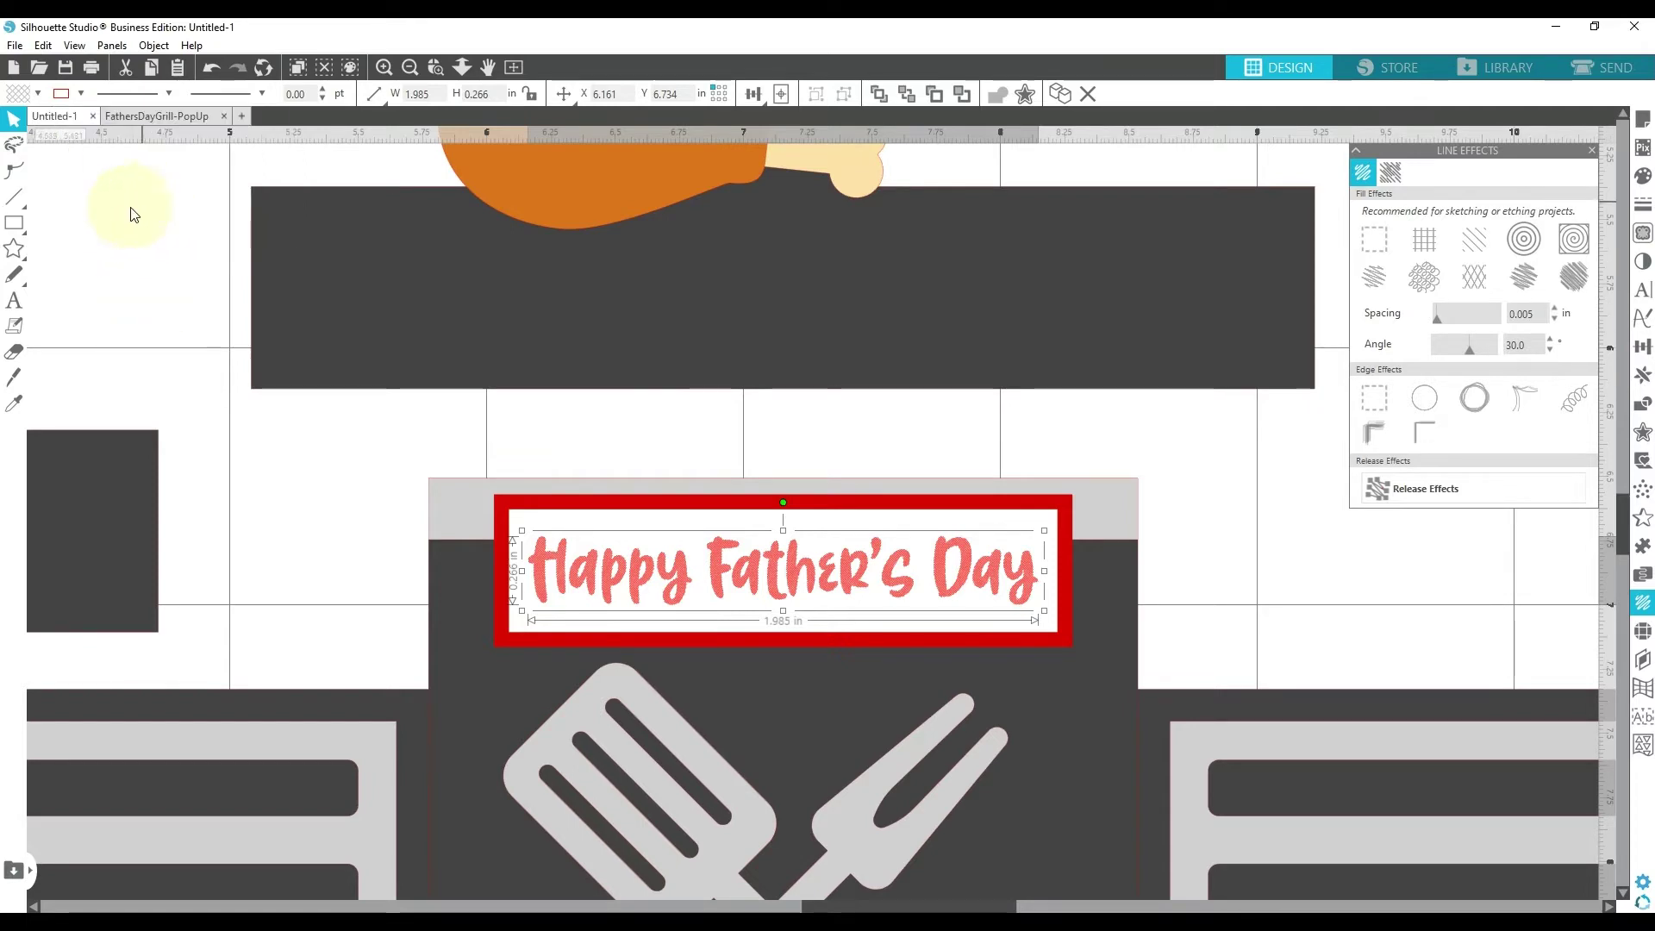
pyautogui.click(80, 94)
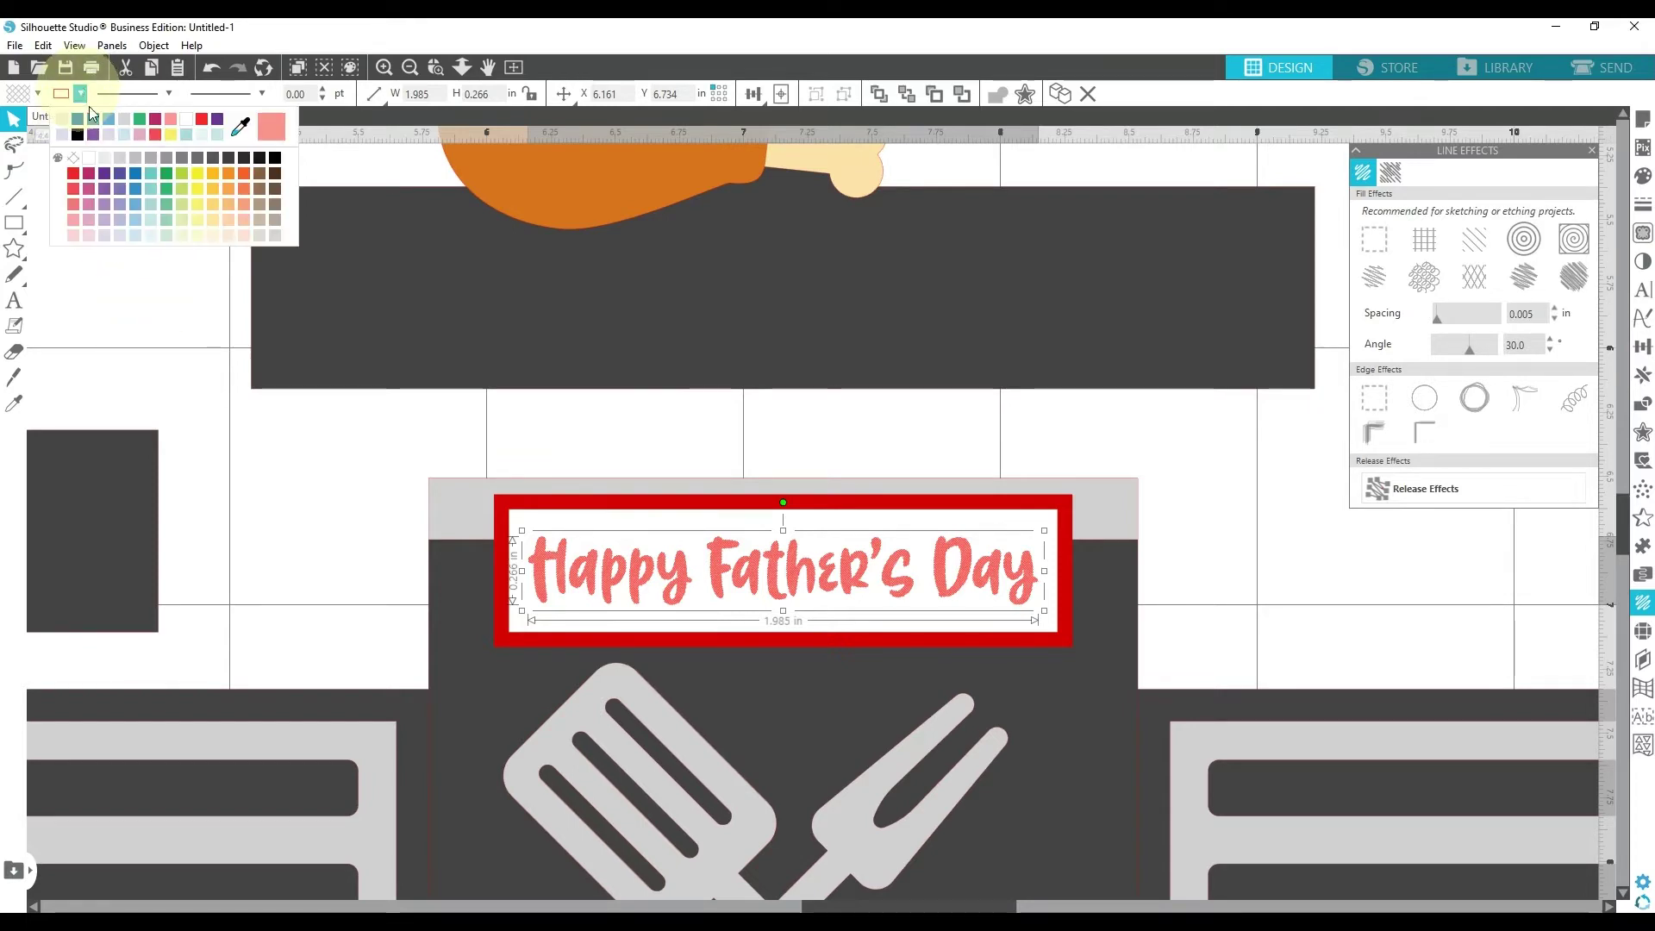
pyautogui.click(136, 218)
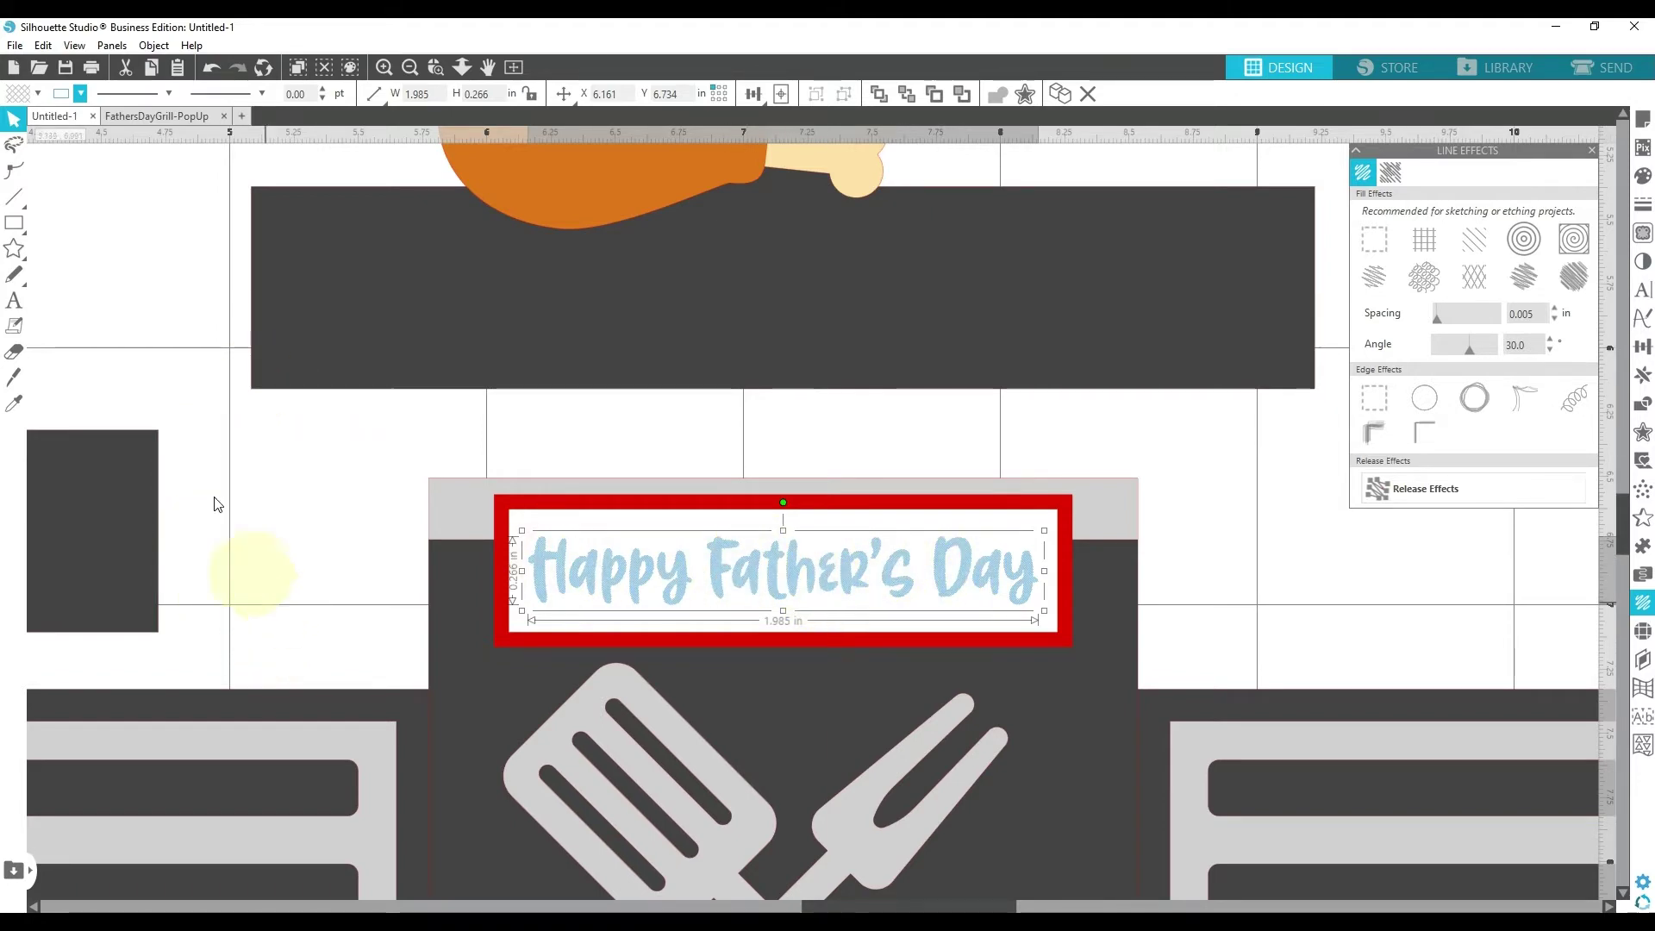
# Step: Switch to the FathersDayGrill-PopUp document and set up its send job by line color
pyautogui.click(153, 117)
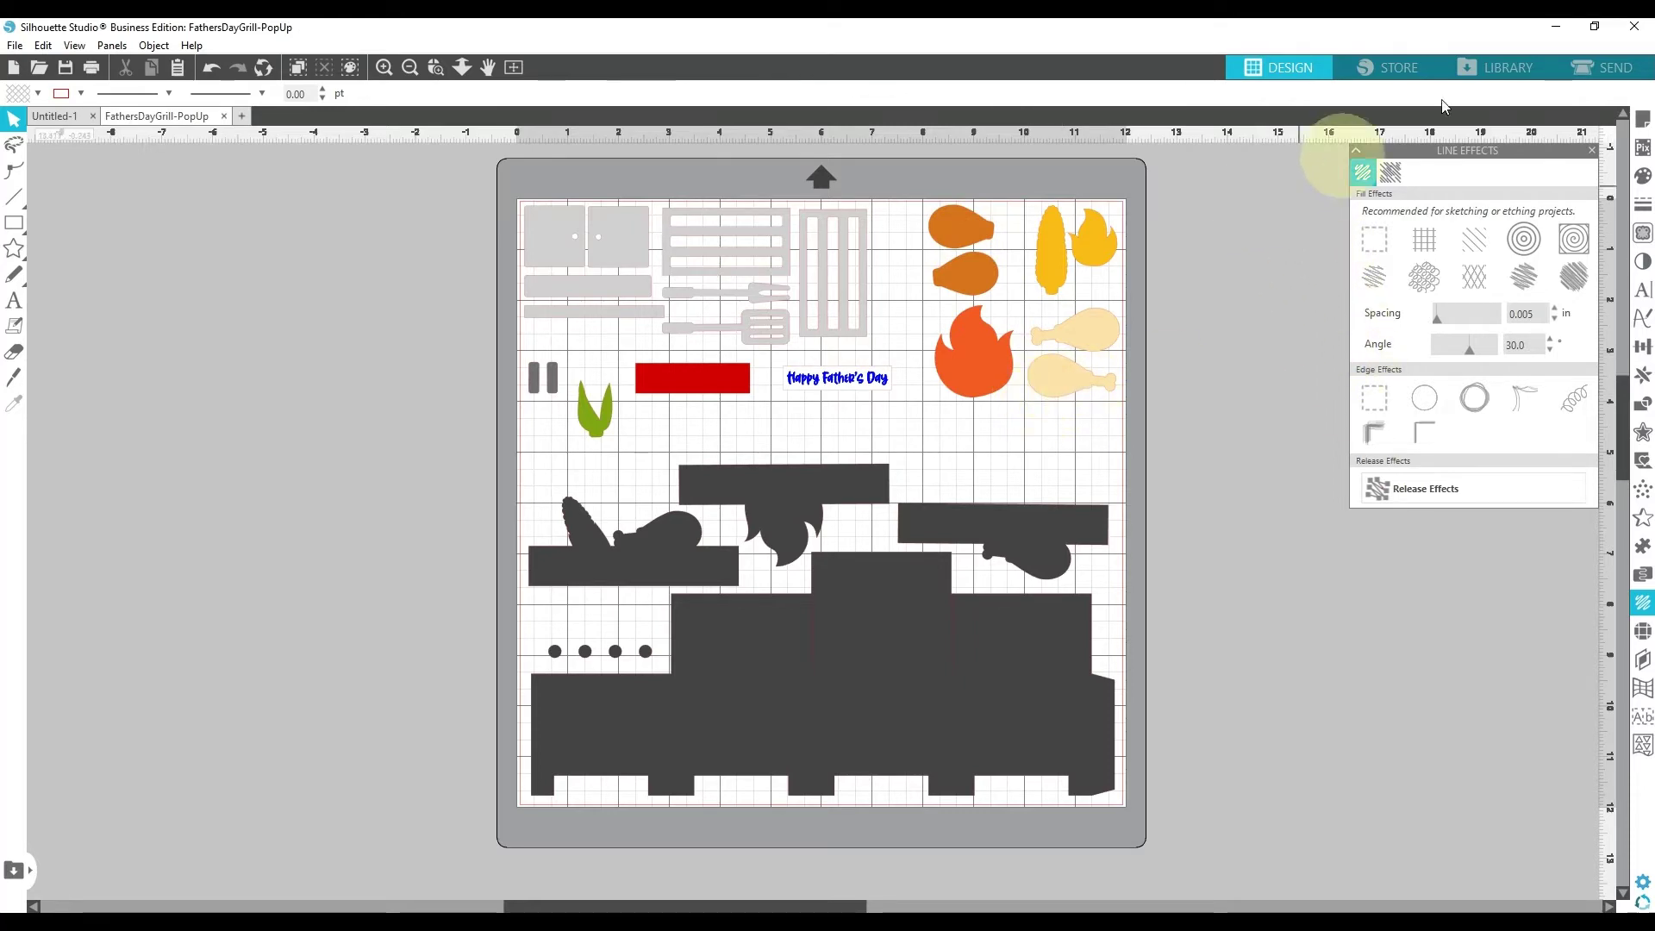
pyautogui.click(1601, 65)
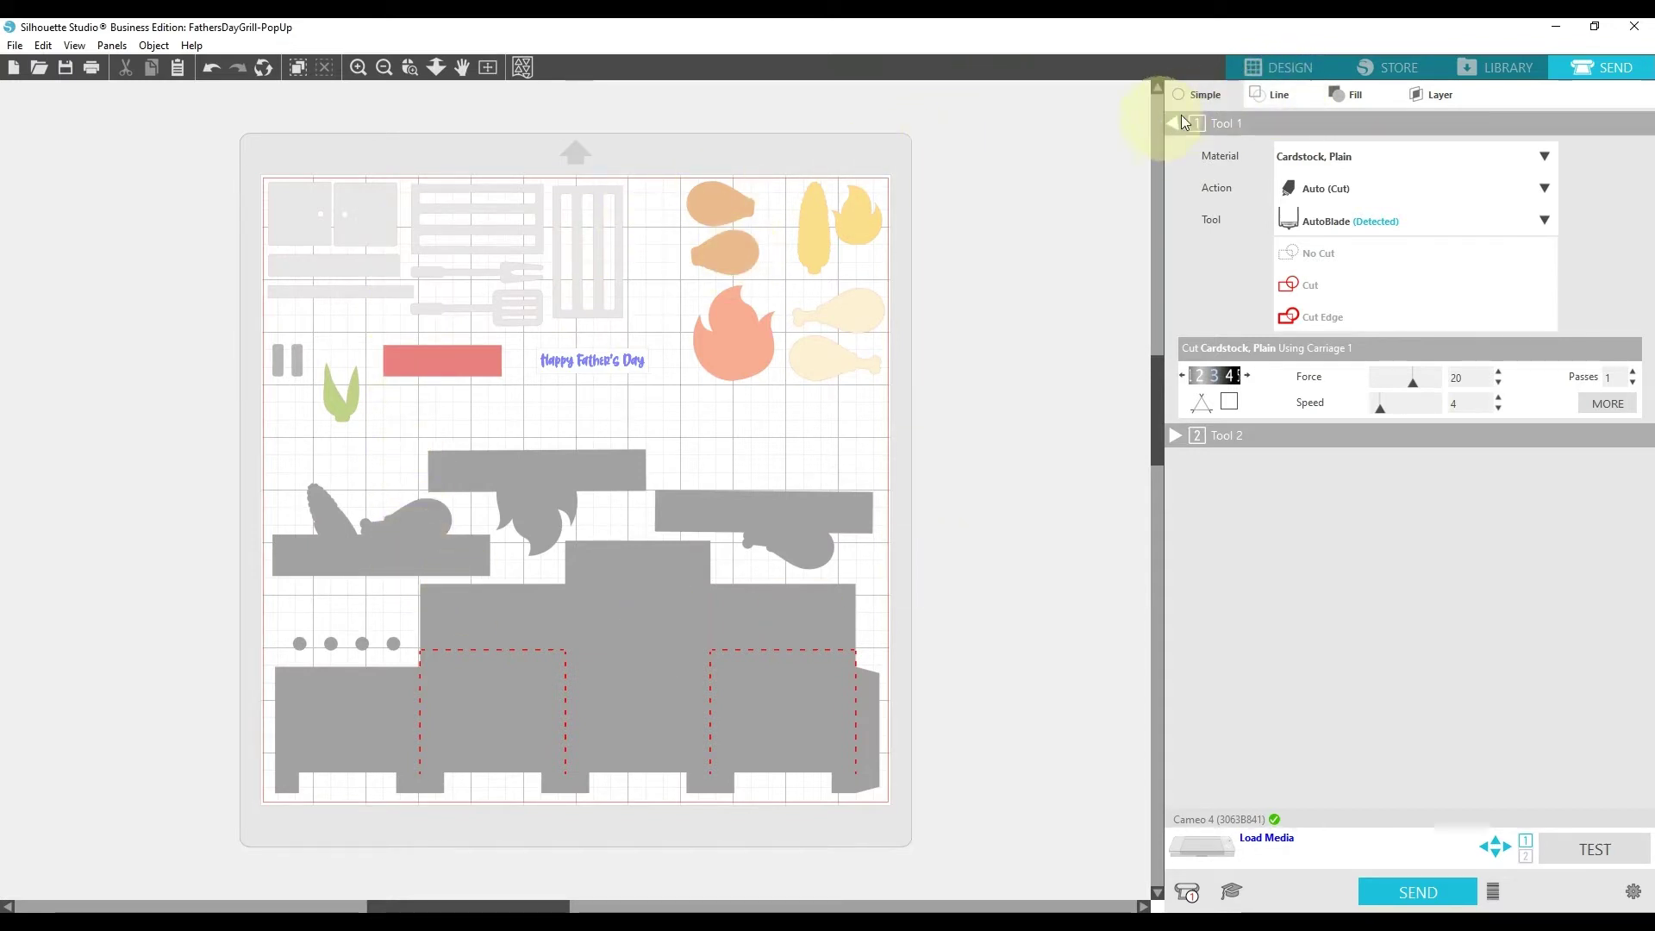
pyautogui.click(1286, 95)
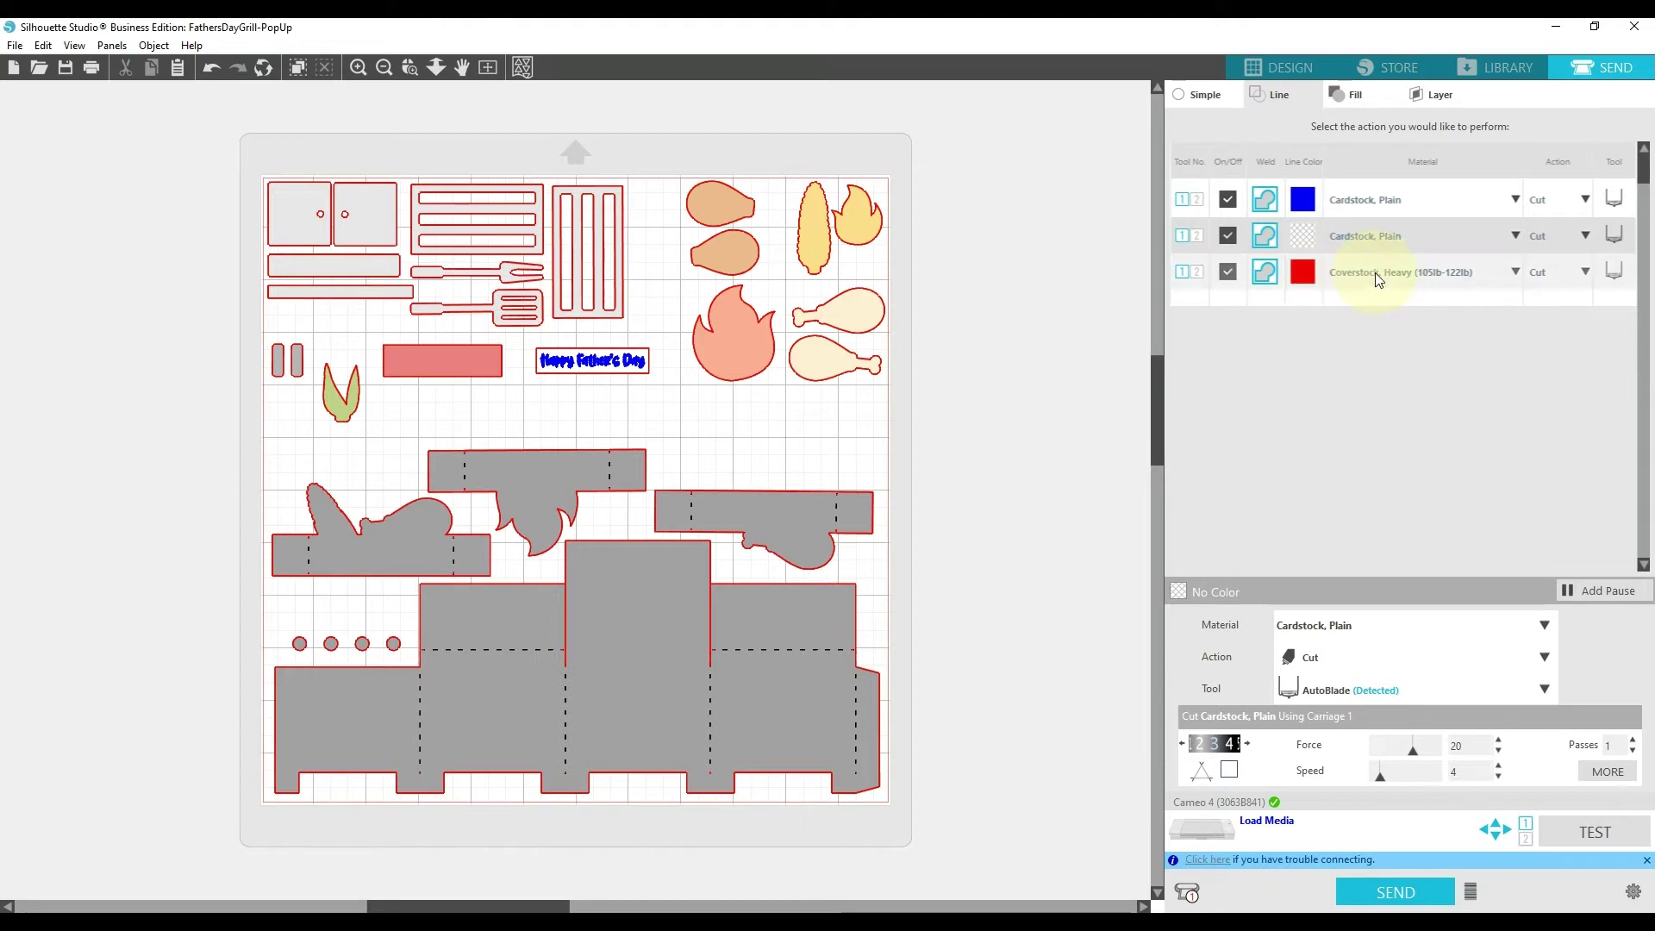
# Step: Set the material of the no-color lines to Coverstock, Heavy (105lb-122lb)
pyautogui.click(1516, 236)
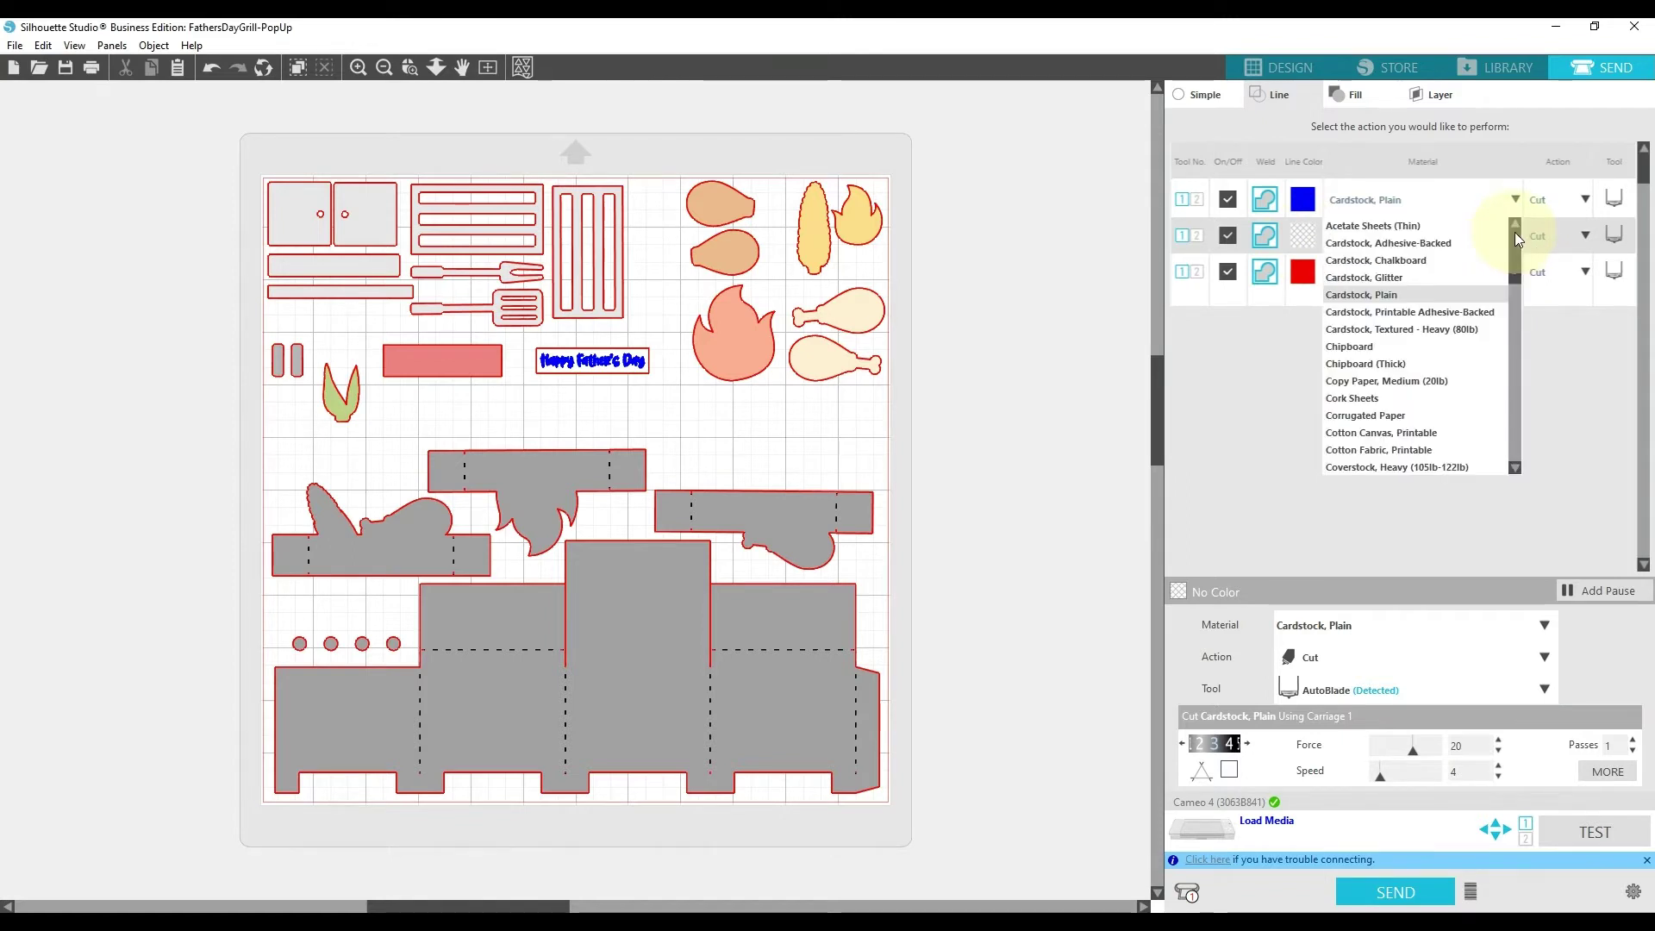
pyautogui.scroll(-1, 1437, 362)
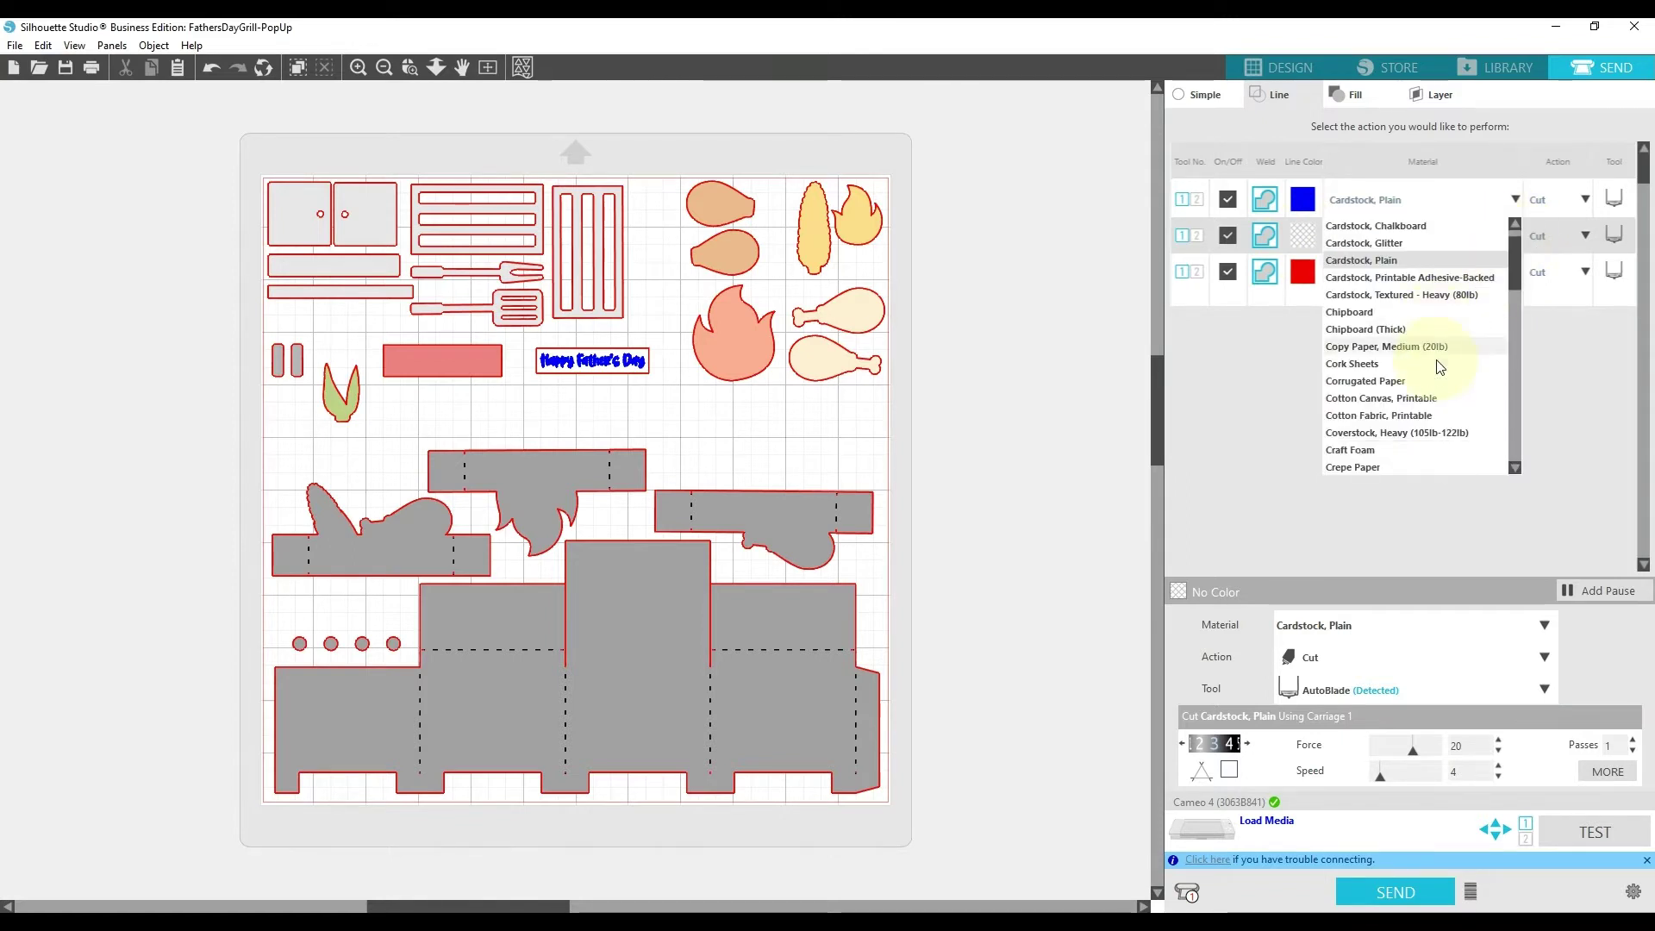
pyautogui.click(1369, 433)
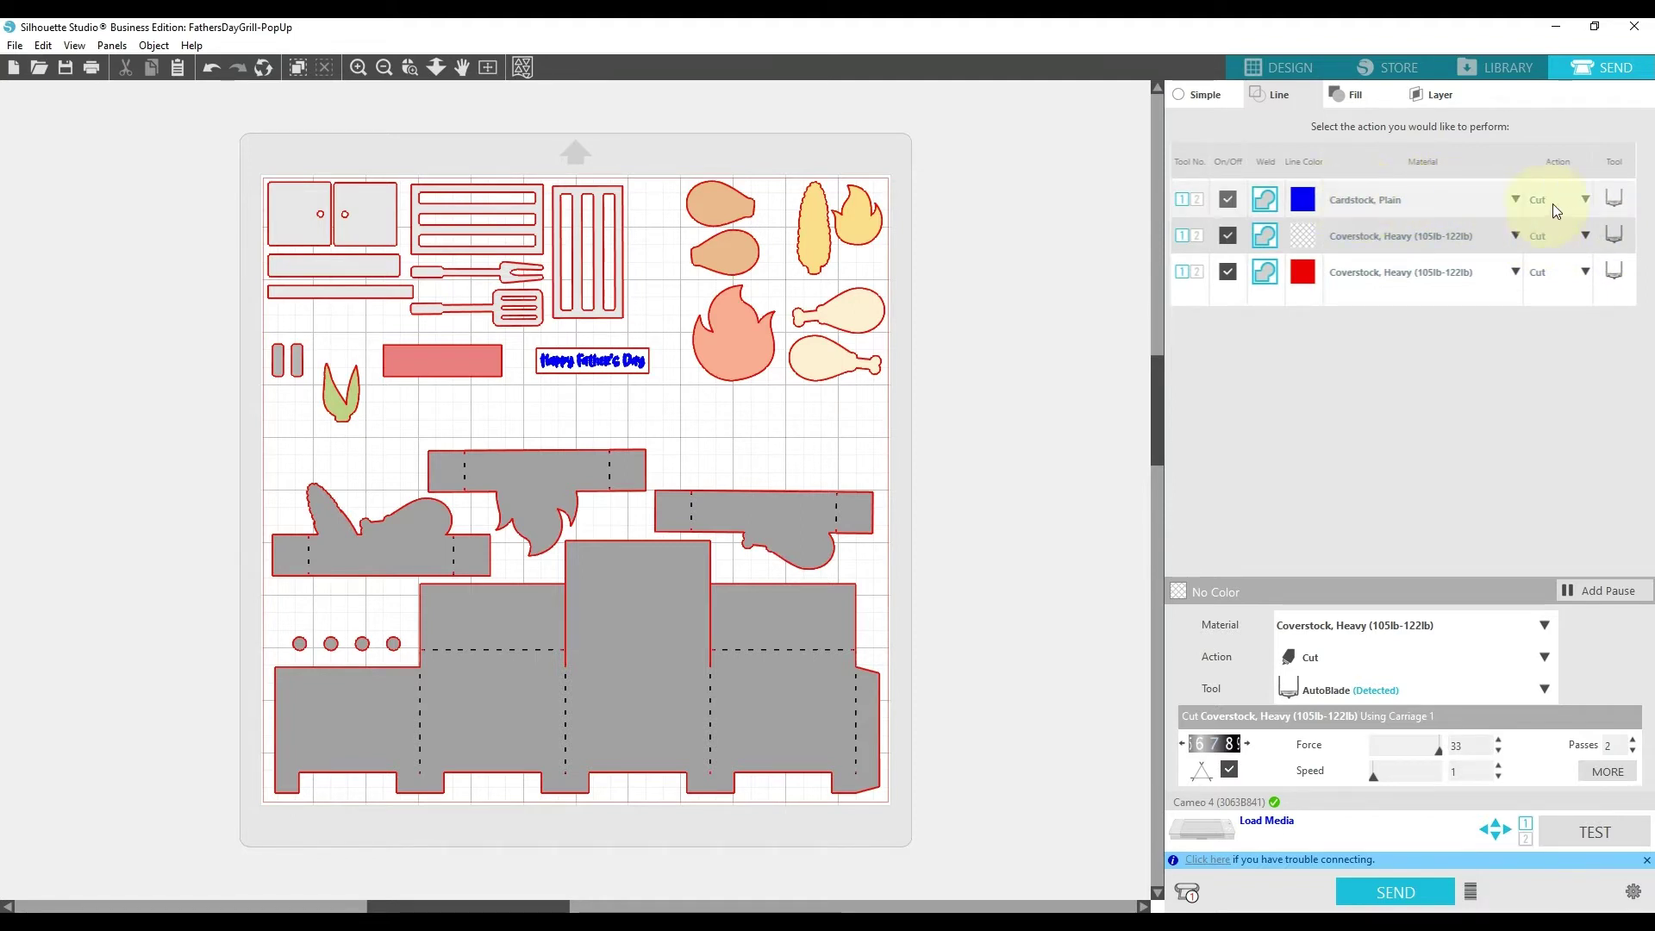
# Step: Set the action of the blue lines to Sketch and add a pause for that line color
pyautogui.click(1390, 197)
pyautogui.click(1063, 229)
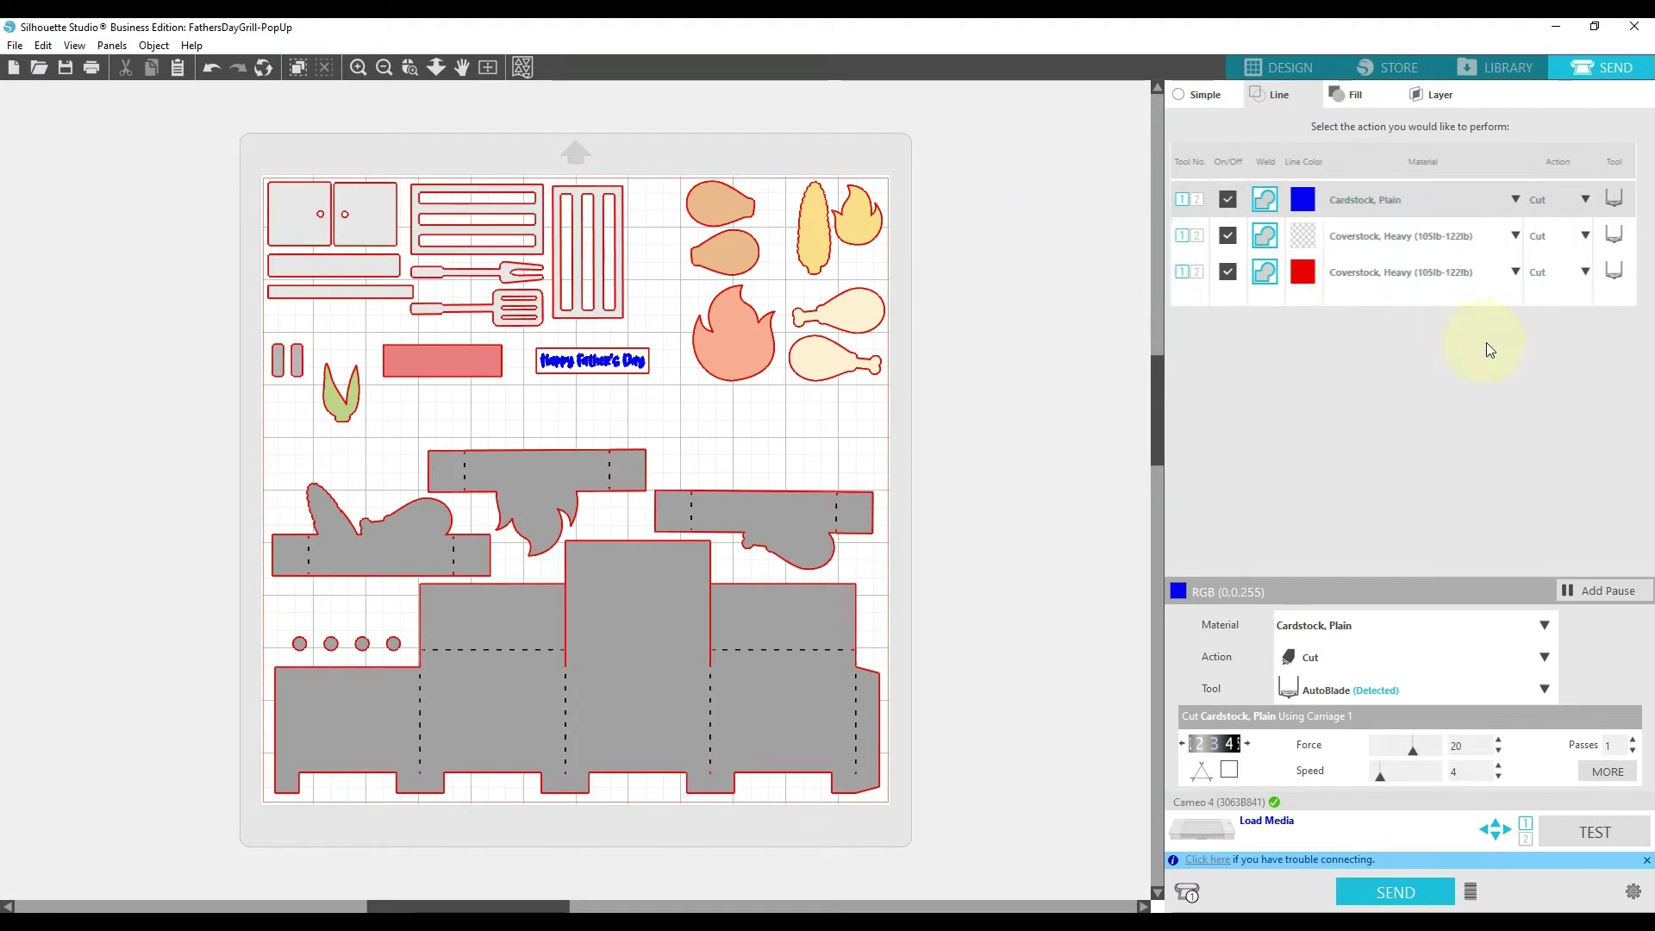
pyautogui.click(1581, 195)
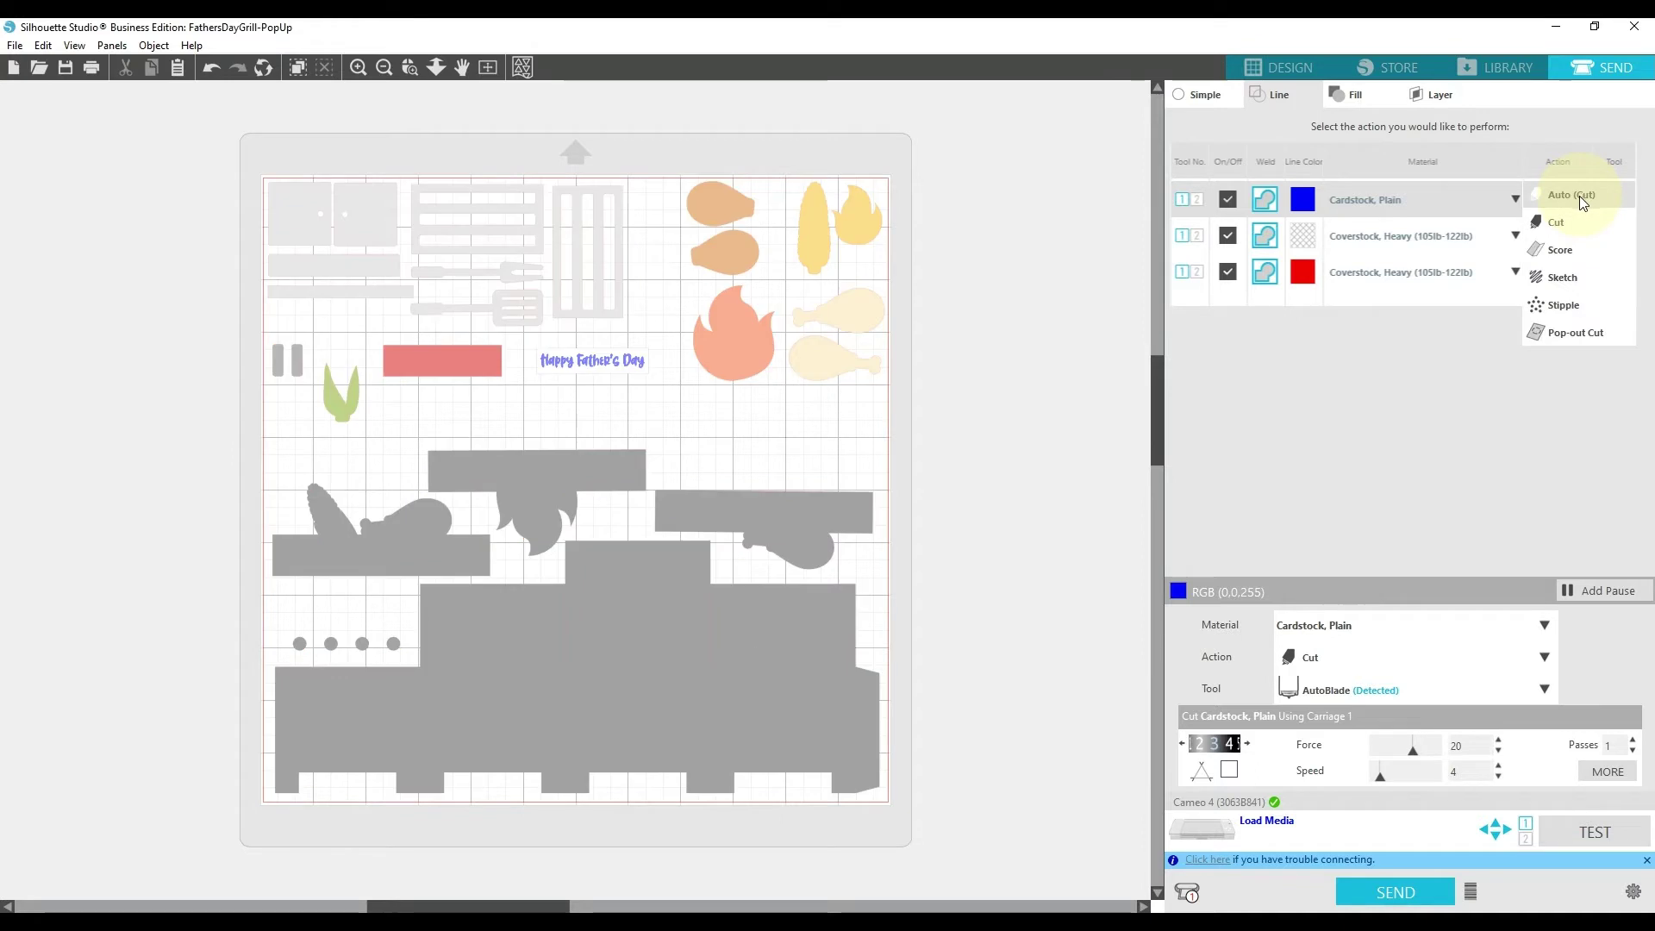
pyautogui.click(1562, 276)
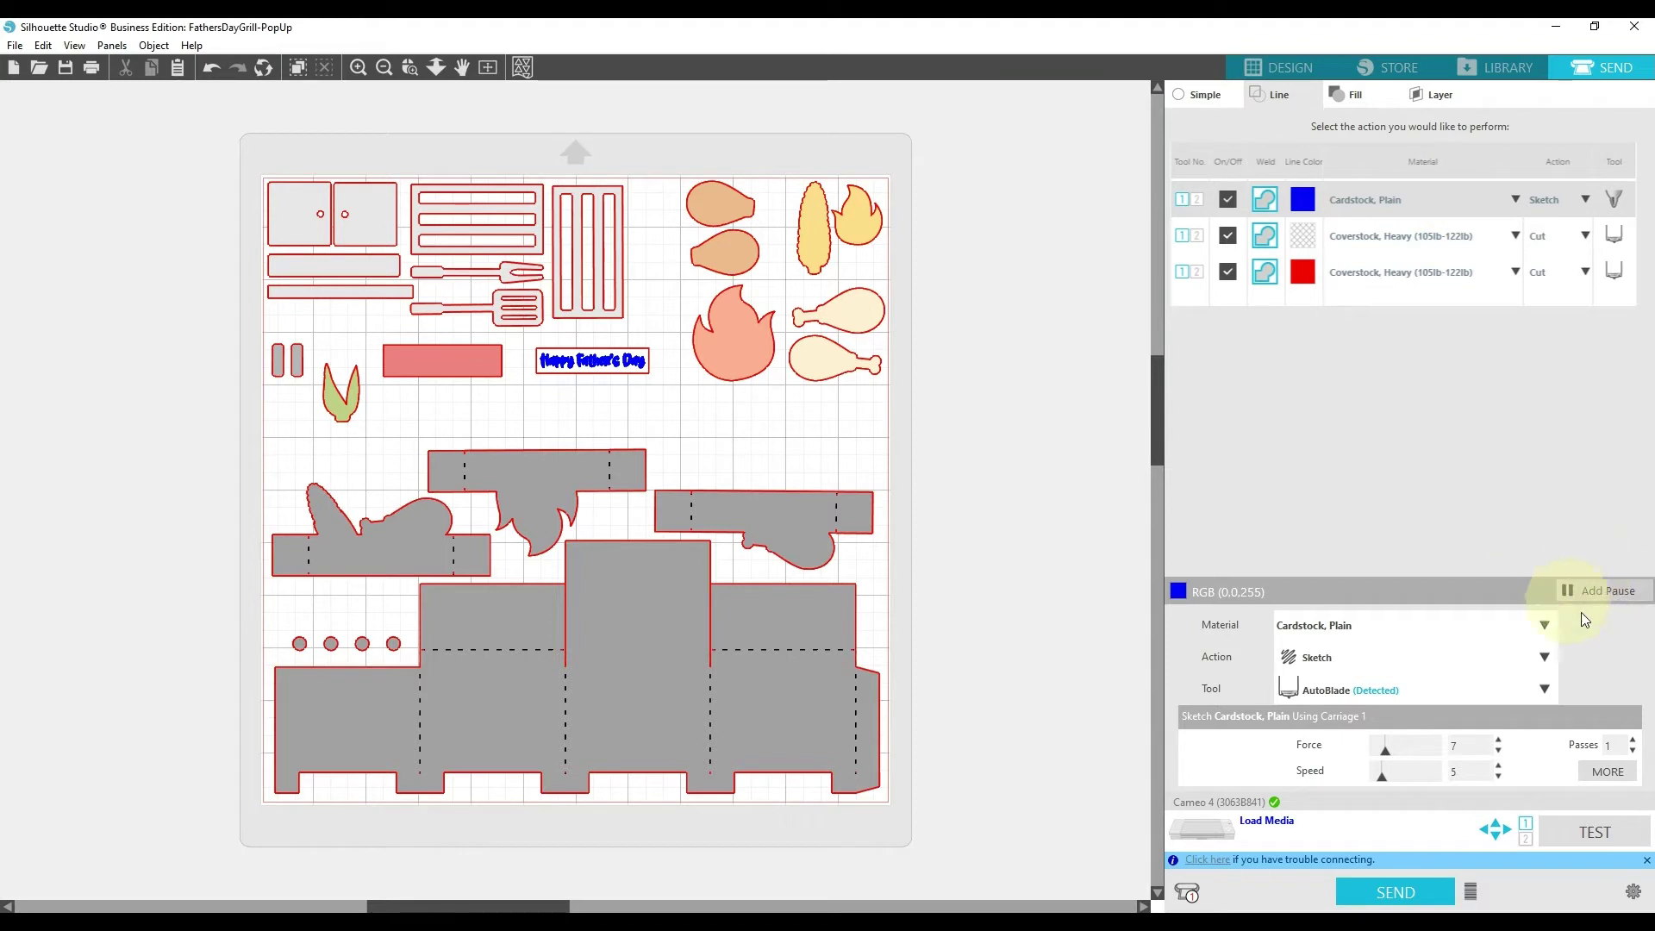
pyautogui.click(1603, 593)
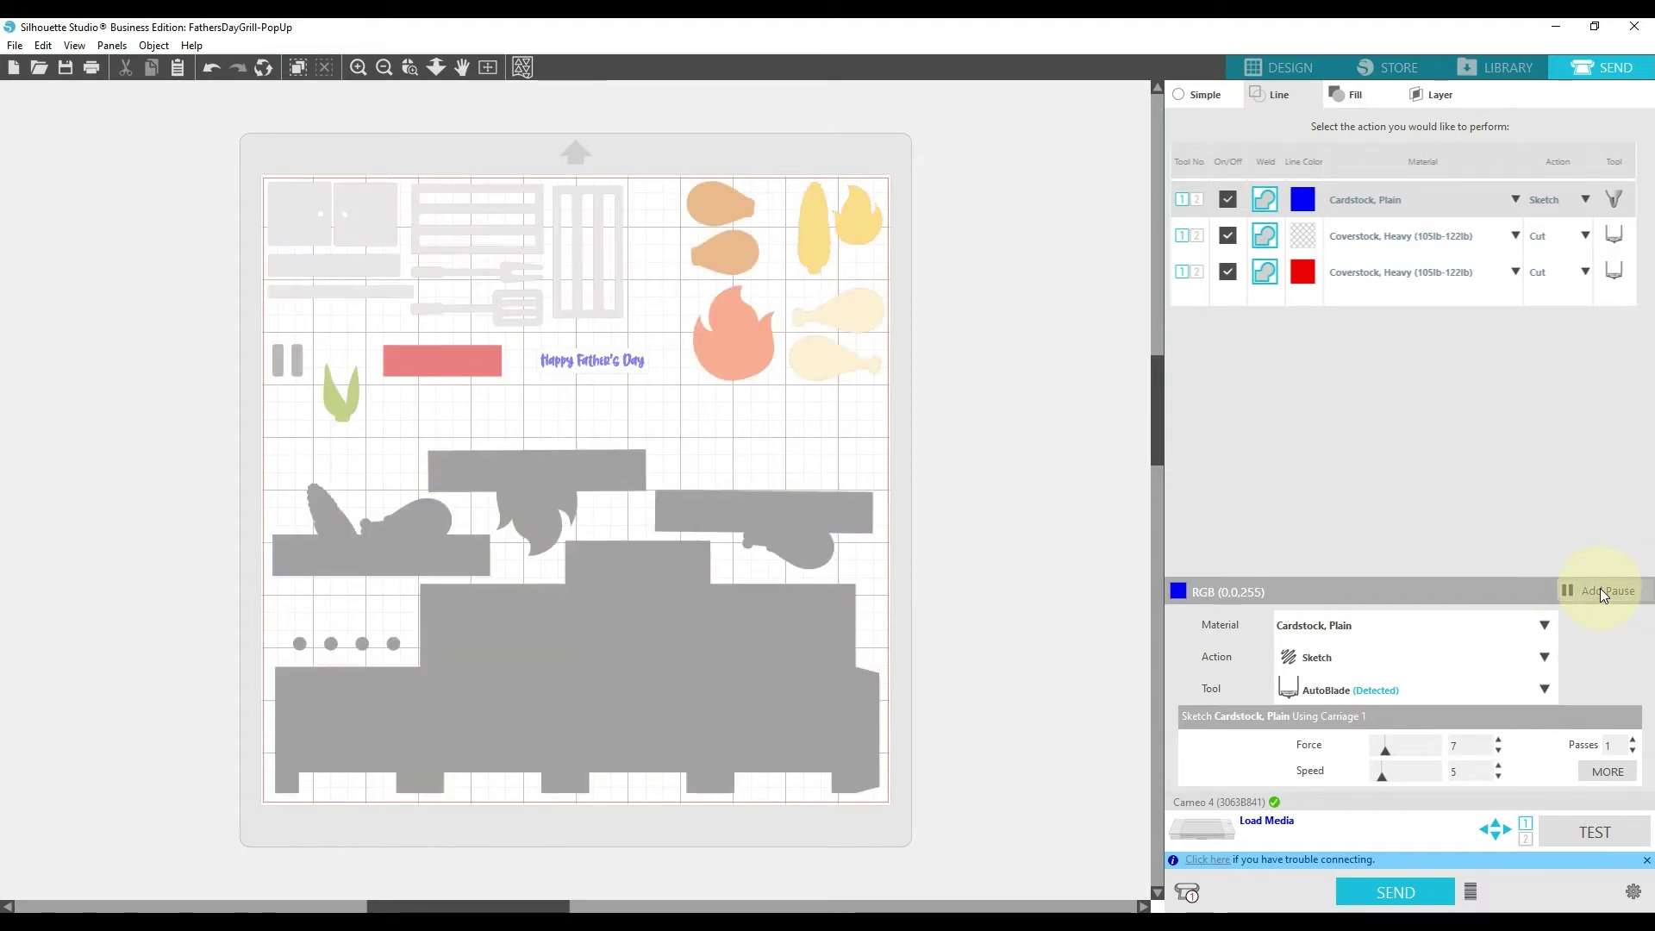